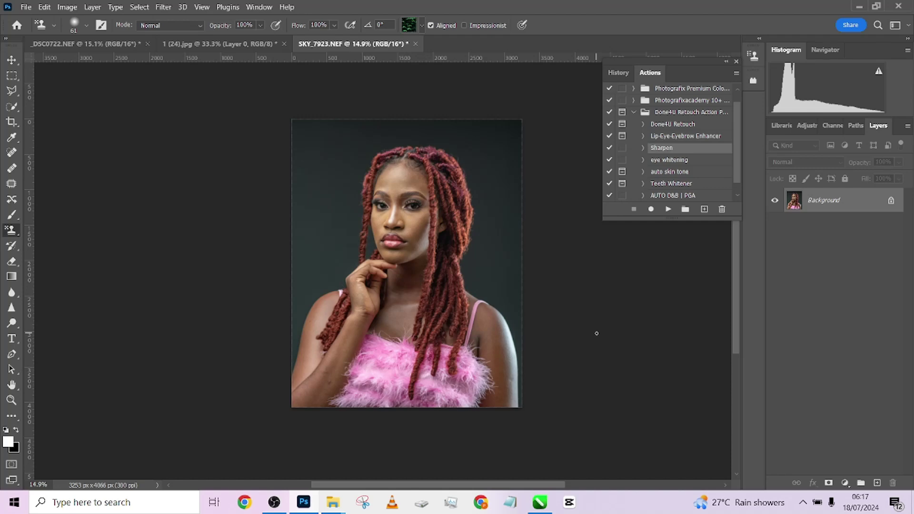
Remove the small blemishes on the cheek beside the nose with the Spot Healing Brush at 26 px
{"action": "scroll", "coordinate": [410, 221], "scroll_direction": "up", "scroll_amount": 8}
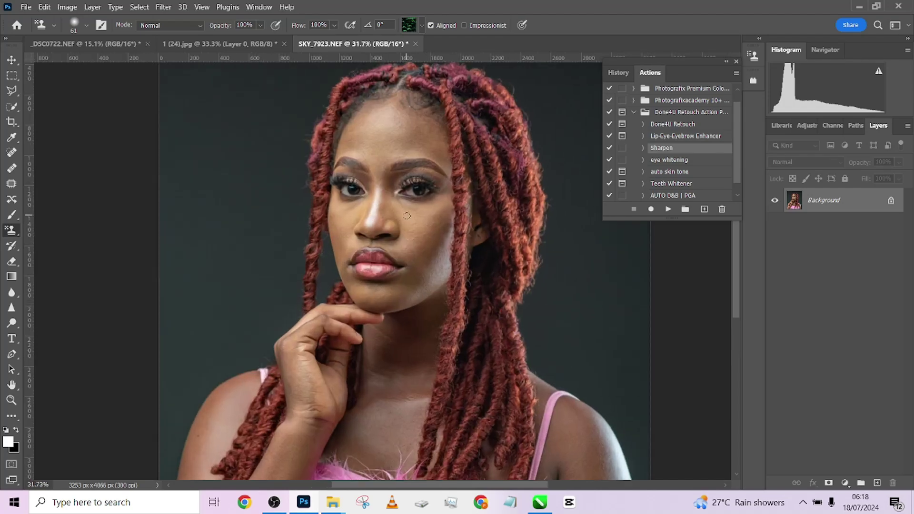
{"action": "scroll", "coordinate": [402, 319], "scroll_direction": "up", "scroll_amount": 1}
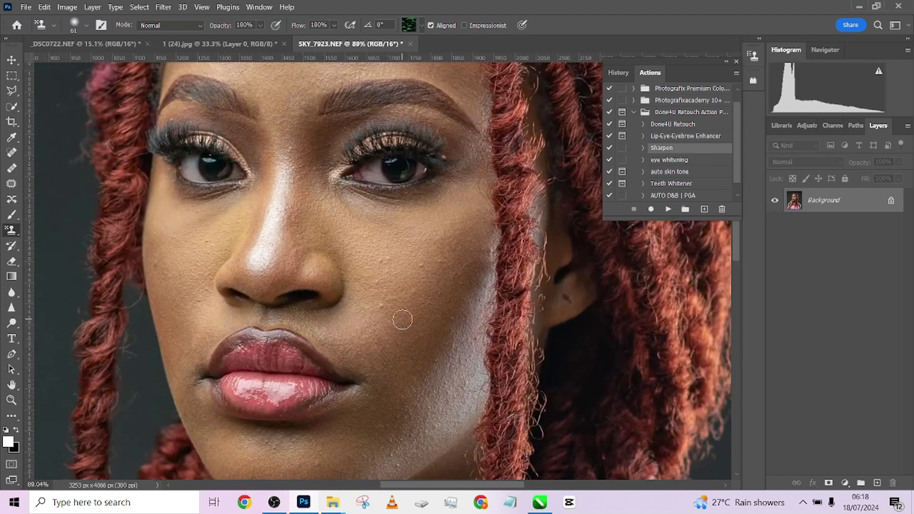
{"action": "key", "text": "j"}
{"action": "scroll", "coordinate": [372, 309], "scroll_direction": "up", "scroll_amount": 3}
{"action": "right_click", "coordinate": [372, 309], "text": "alt"}
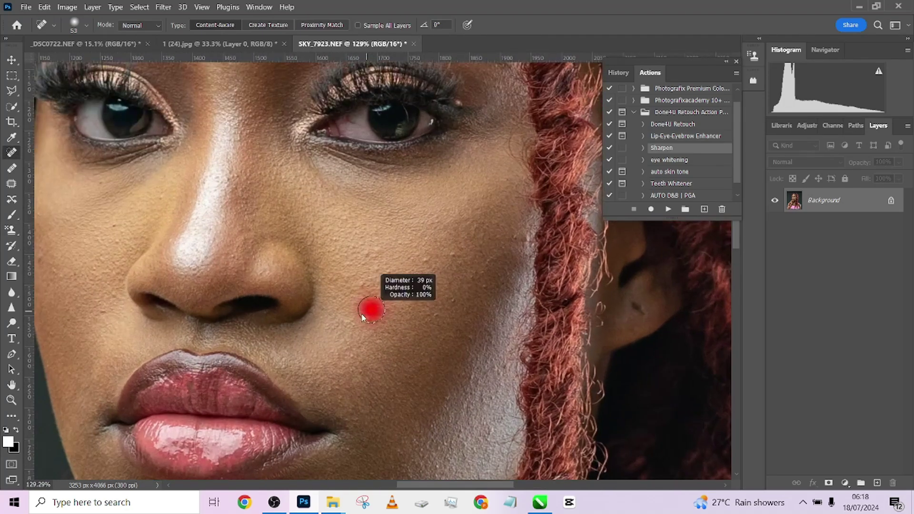
{"action": "left_click", "coordinate": [369, 315]}
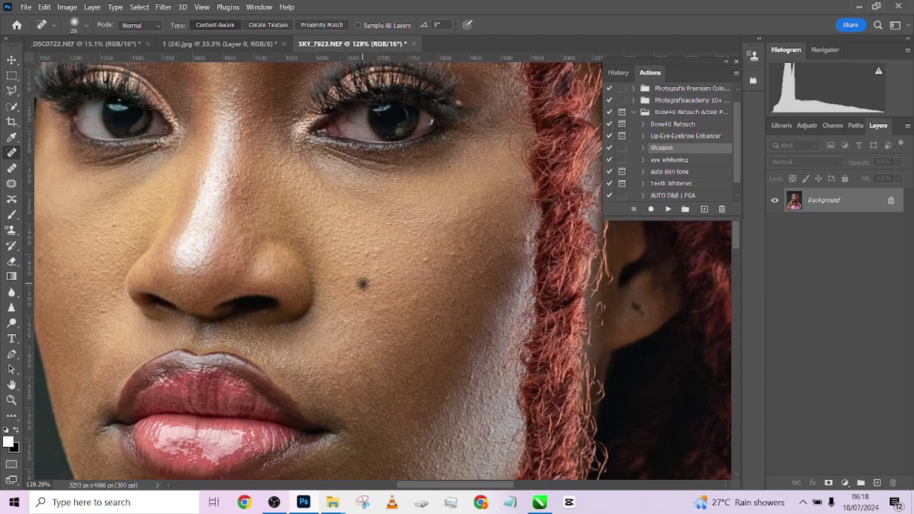
{"action": "left_click", "coordinate": [384, 249]}
{"action": "left_click", "coordinate": [428, 259]}
{"action": "left_click", "coordinate": [454, 249]}
{"action": "left_click", "coordinate": [488, 286]}
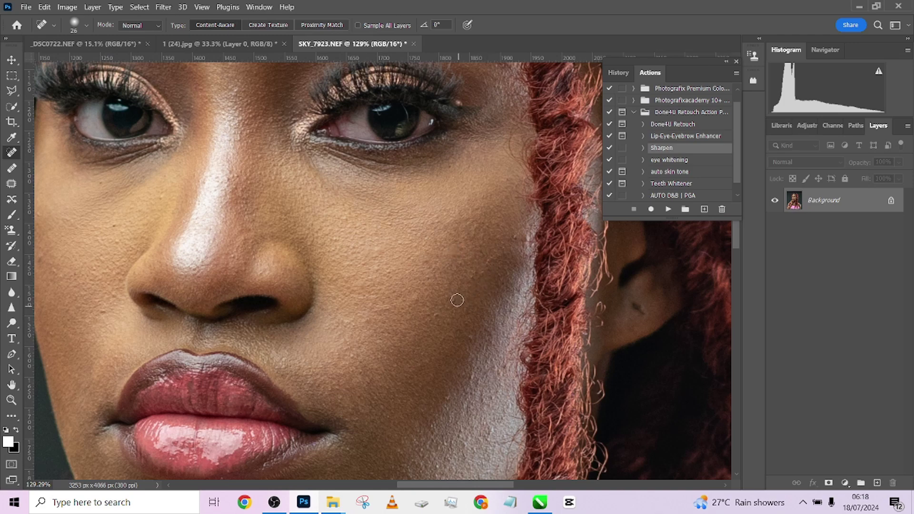
{"action": "left_click", "coordinate": [418, 306]}
Heal the blemish on the lower cheek and jaw area with the Spot Healing Brush
{"action": "left_click_drag", "start_coordinate": [467, 325], "coordinate": [456, 242]}
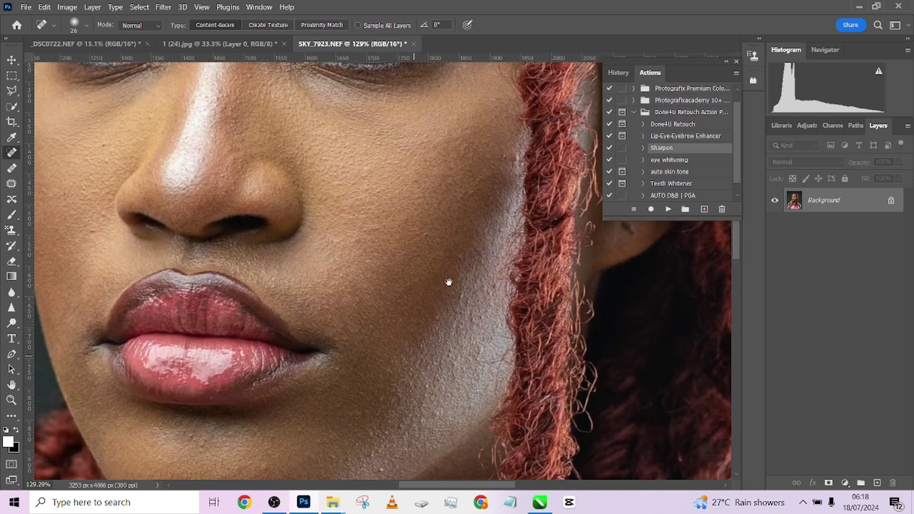
{"action": "left_click_drag", "start_coordinate": [448, 282], "coordinate": [486, 194]}
{"action": "left_click", "coordinate": [413, 389]}
Run the eye whitening action from the Done4U Retouch action set on the portrait
{"action": "scroll", "coordinate": [414, 393], "scroll_direction": "up", "scroll_amount": 10}
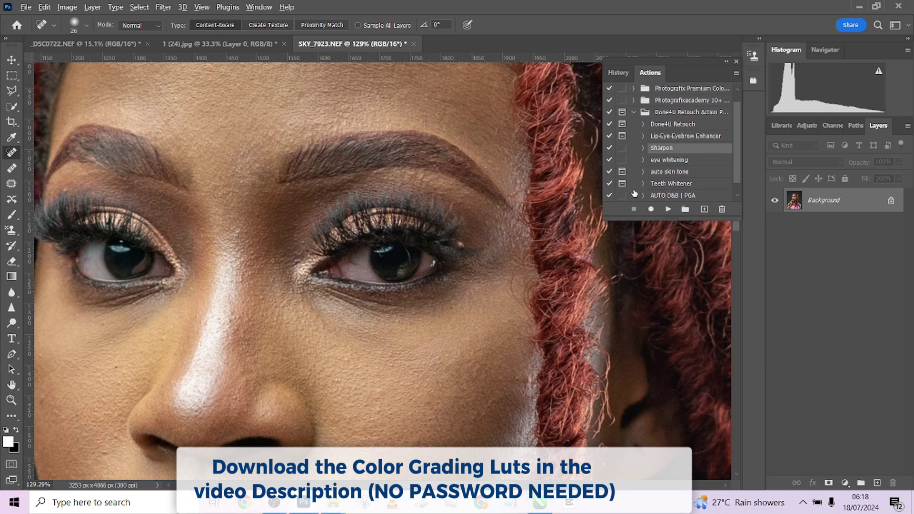
{"action": "left_click", "coordinate": [676, 161]}
{"action": "left_click", "coordinate": [669, 210]}
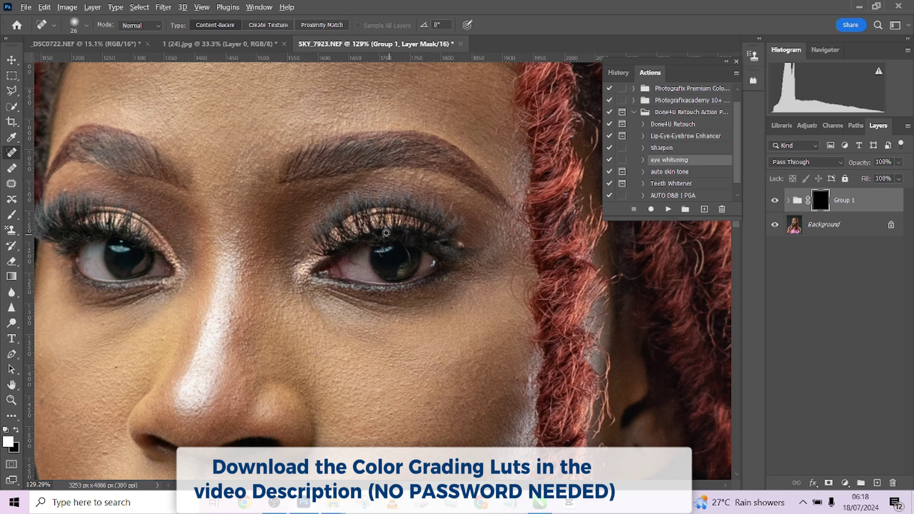
Paint white on the Group 1 mask over the white of the eye nearer the visible ear, on both sides of the iris
{"action": "scroll", "coordinate": [386, 233], "scroll_direction": "up", "scroll_amount": 1}
{"action": "scroll", "coordinate": [384, 228], "scroll_direction": "up", "scroll_amount": 2}
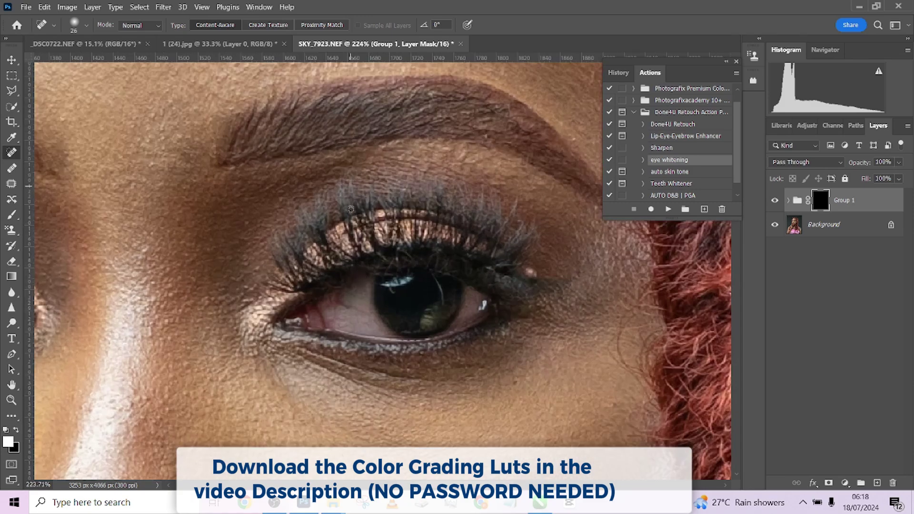
{"action": "key", "text": "b"}
{"action": "mouse_move", "coordinate": [362, 274]}
{"action": "left_mouse_down"}
{"action": "mouse_move", "coordinate": [353, 291]}
{"action": "mouse_move", "coordinate": [314, 294]}
{"action": "mouse_move", "coordinate": [350, 298]}
{"action": "mouse_move", "coordinate": [336, 311]}
{"action": "mouse_move", "coordinate": [354, 327]}
{"action": "mouse_move", "coordinate": [379, 319]}
{"action": "mouse_move", "coordinate": [359, 304]}
{"action": "mouse_move", "coordinate": [335, 309]}
{"action": "mouse_move", "coordinate": [357, 328]}
{"action": "mouse_move", "coordinate": [377, 329]}
{"action": "left_mouse_up"}
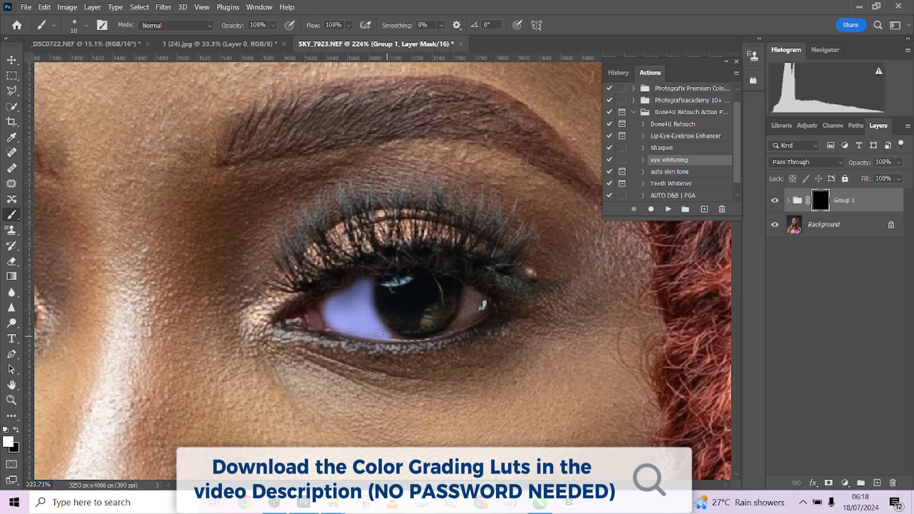
{"action": "mouse_move", "coordinate": [469, 292]}
{"action": "left_mouse_down"}
{"action": "mouse_move", "coordinate": [458, 328]}
{"action": "mouse_move", "coordinate": [477, 313]}
{"action": "mouse_move", "coordinate": [475, 293]}
{"action": "mouse_move", "coordinate": [482, 304]}
{"action": "mouse_move", "coordinate": [476, 315]}
{"action": "mouse_move", "coordinate": [472, 297]}
{"action": "mouse_move", "coordinate": [442, 336]}
{"action": "left_mouse_up"}
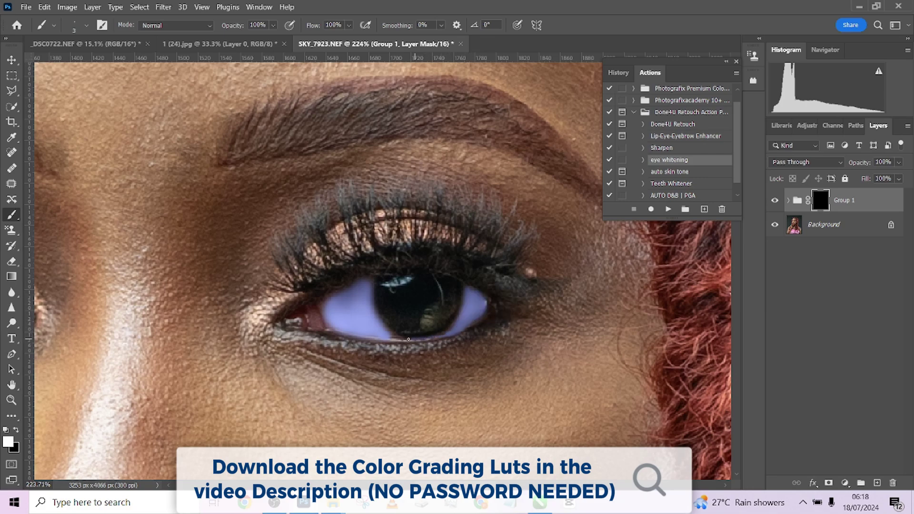
Reveal the whitening on the other eye by painting its white on both sides of the iris with a 7 px brush
{"action": "mouse_move", "coordinate": [315, 313]}
{"action": "left_mouse_down"}
{"action": "mouse_move", "coordinate": [402, 253]}
{"action": "mouse_move", "coordinate": [356, 305]}
{"action": "mouse_move", "coordinate": [315, 294]}
{"action": "left_mouse_up"}
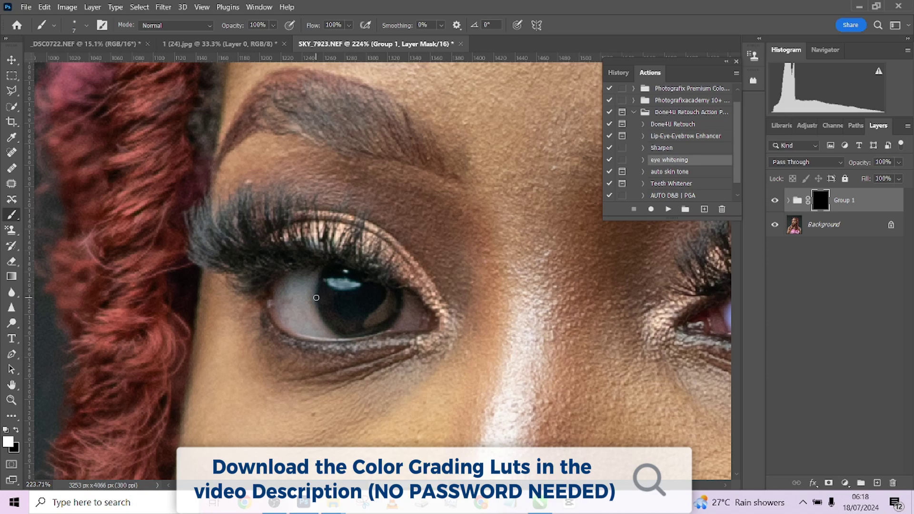
{"action": "mouse_move", "coordinate": [305, 300]}
{"action": "left_mouse_down"}
{"action": "mouse_move", "coordinate": [312, 320]}
{"action": "mouse_move", "coordinate": [303, 322]}
{"action": "mouse_move", "coordinate": [294, 307]}
{"action": "mouse_move", "coordinate": [304, 294]}
{"action": "mouse_move", "coordinate": [303, 314]}
{"action": "mouse_move", "coordinate": [305, 281]}
{"action": "mouse_move", "coordinate": [284, 299]}
{"action": "mouse_move", "coordinate": [295, 318]}
{"action": "mouse_move", "coordinate": [280, 297]}
{"action": "mouse_move", "coordinate": [297, 282]}
{"action": "mouse_move", "coordinate": [280, 308]}
{"action": "mouse_move", "coordinate": [304, 331]}
{"action": "left_mouse_up"}
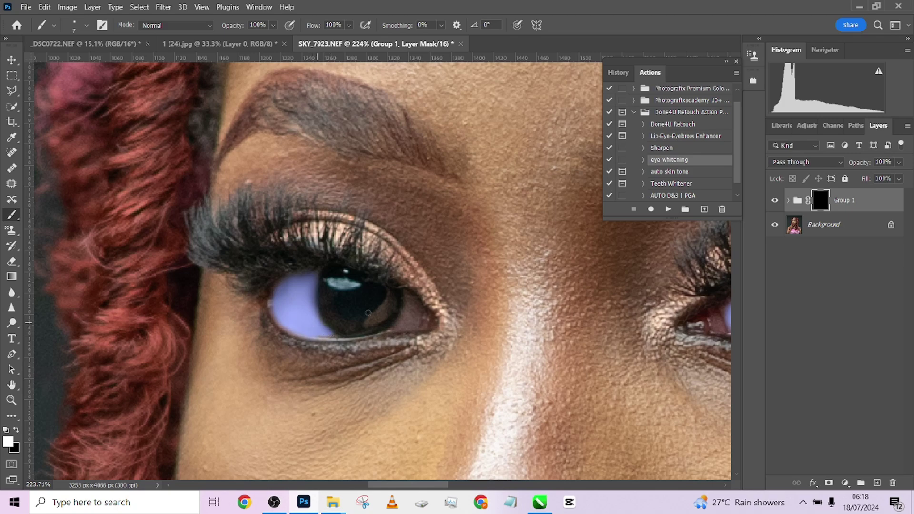
{"action": "mouse_move", "coordinate": [413, 310]}
{"action": "left_mouse_down"}
{"action": "mouse_move", "coordinate": [396, 328]}
{"action": "mouse_move", "coordinate": [413, 321]}
{"action": "mouse_move", "coordinate": [414, 299]}
{"action": "mouse_move", "coordinate": [400, 328]}
{"action": "mouse_move", "coordinate": [405, 294]}
{"action": "mouse_move", "coordinate": [405, 319]}
{"action": "left_mouse_up"}
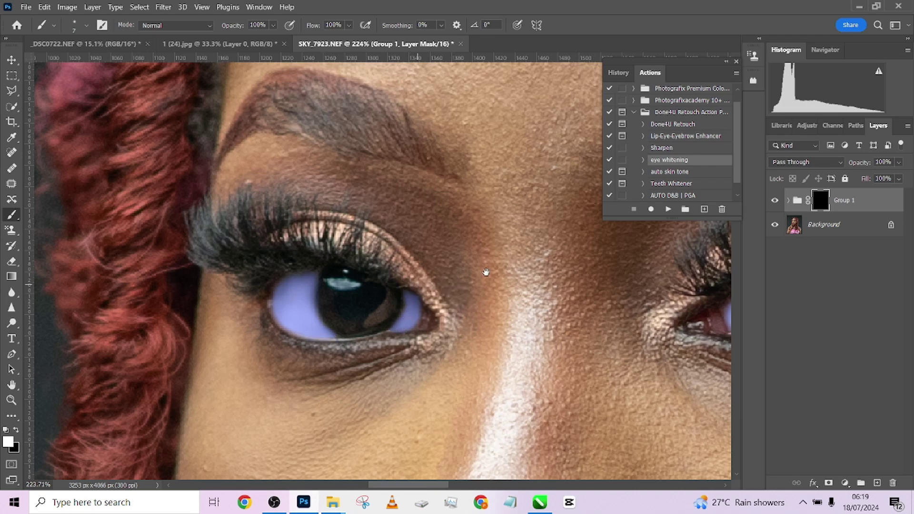
Reduce the opacity of the eye whitening group to 67%
{"action": "left_click_drag", "start_coordinate": [486, 273], "coordinate": [235, 283]}
{"action": "scroll", "coordinate": [386, 305], "scroll_direction": "down", "scroll_amount": 3}
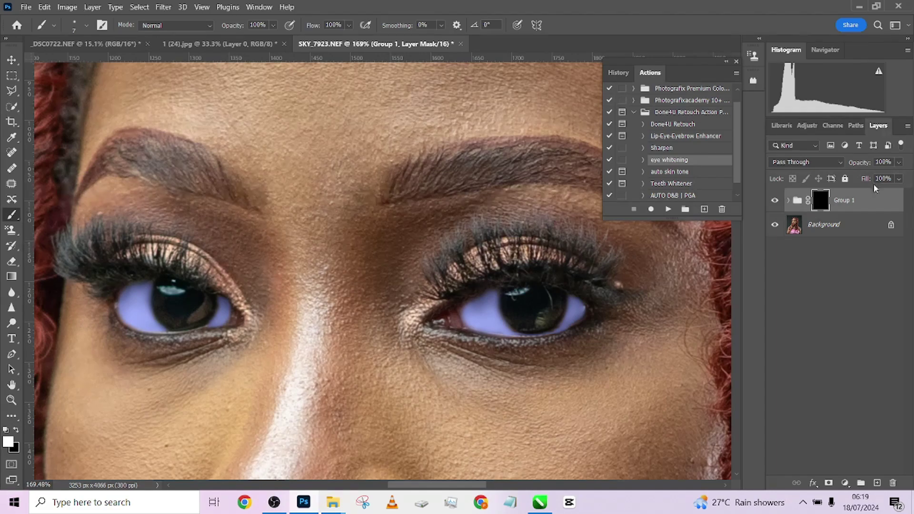
{"action": "left_click_drag", "start_coordinate": [900, 163], "coordinate": [879, 178]}
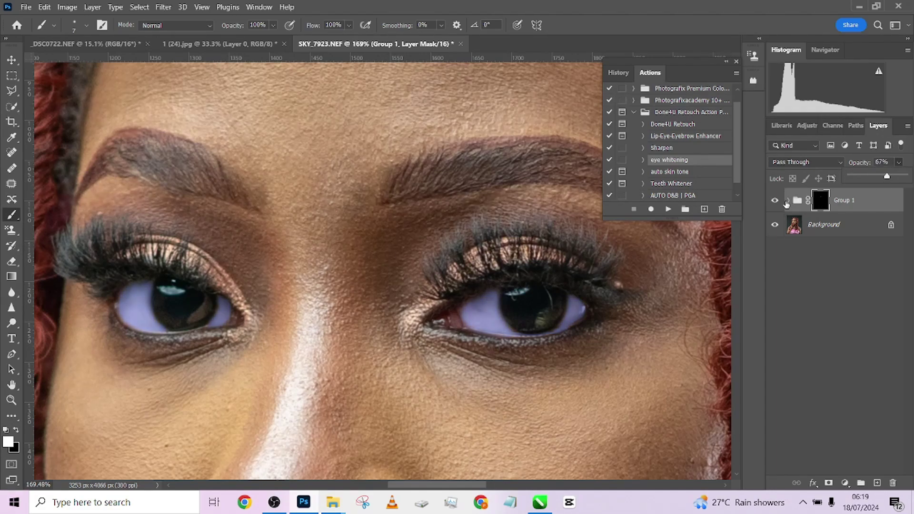
Expand Group 1 and compare the eyes with its individual adjustment layers hidden and shown
{"action": "left_click", "coordinate": [789, 201]}
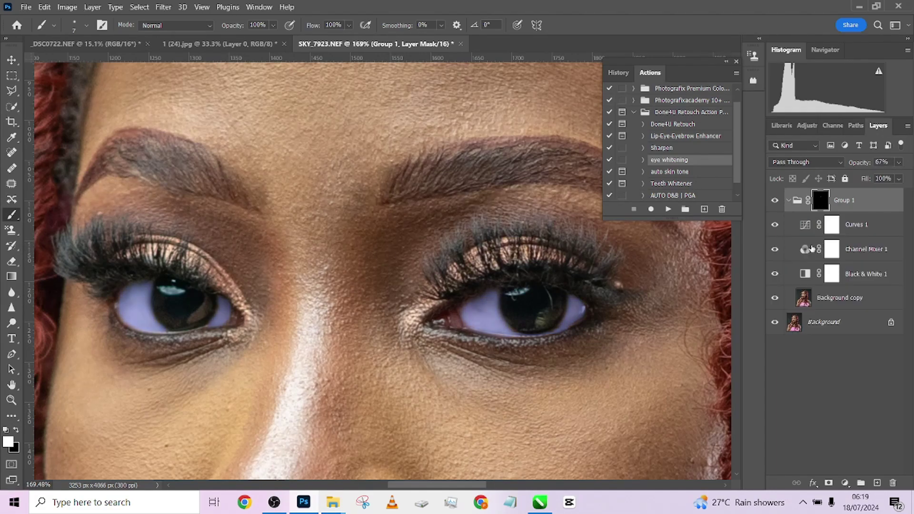
{"action": "left_click", "coordinate": [775, 249]}
{"action": "left_click", "coordinate": [777, 275]}
{"action": "left_click", "coordinate": [774, 225]}
{"action": "left_click", "coordinate": [774, 226]}
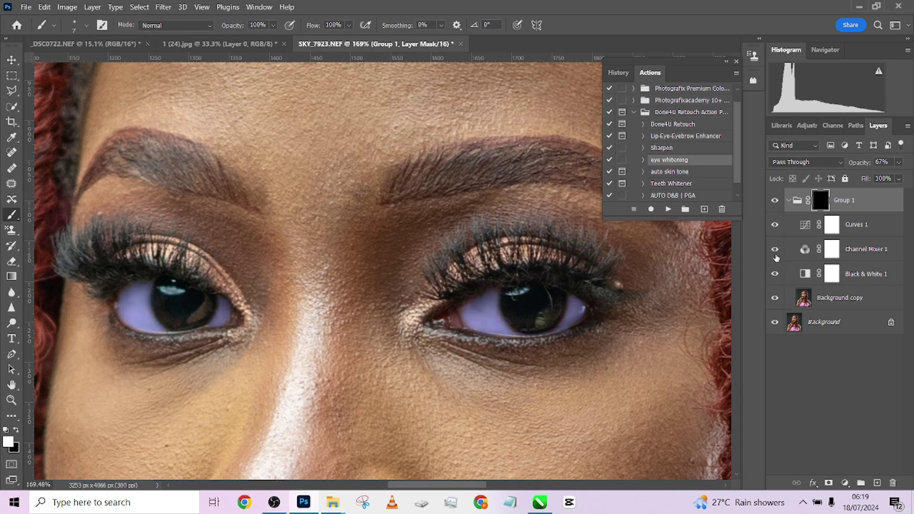
Set the Channel Mixer 1 layer's opacity to 49% and compare the eyes with it hidden and shown
{"action": "left_click", "coordinate": [868, 253]}
{"action": "left_click_drag", "start_coordinate": [900, 164], "coordinate": [887, 180]}
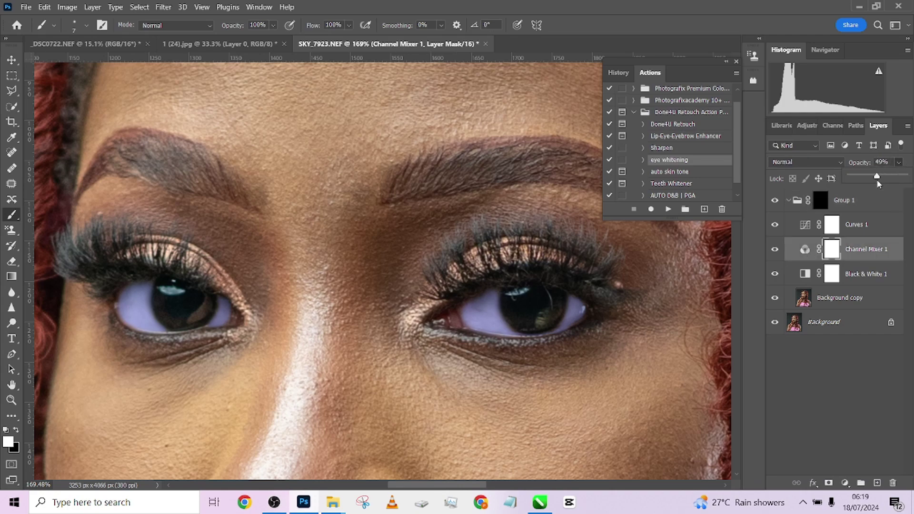
{"action": "left_click", "coordinate": [775, 252]}
{"action": "left_click", "coordinate": [774, 251]}
{"action": "left_click", "coordinate": [775, 253]}
Merge the eye whitening group and all other layers into the Background layer
{"action": "scroll", "coordinate": [377, 230], "scroll_direction": "down", "scroll_amount": 6}
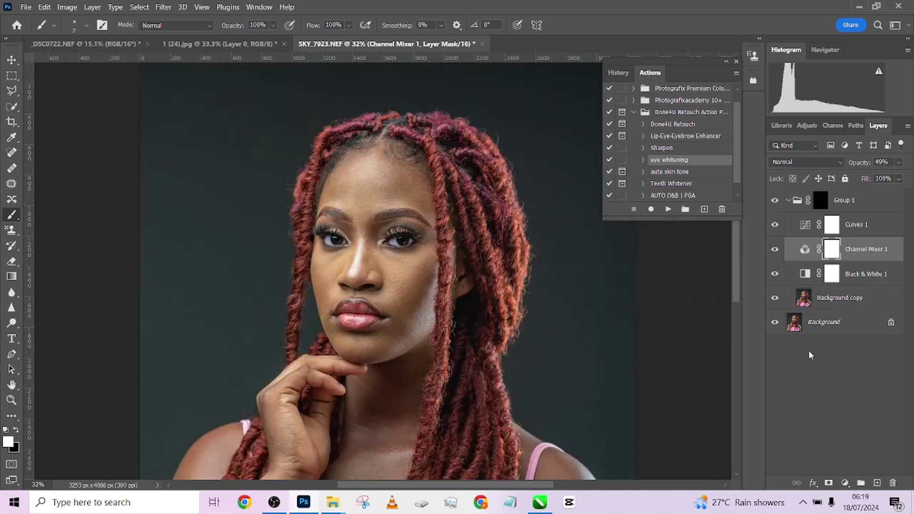
{"action": "right_click", "coordinate": [840, 331]}
{"action": "left_click", "coordinate": [513, 243]}
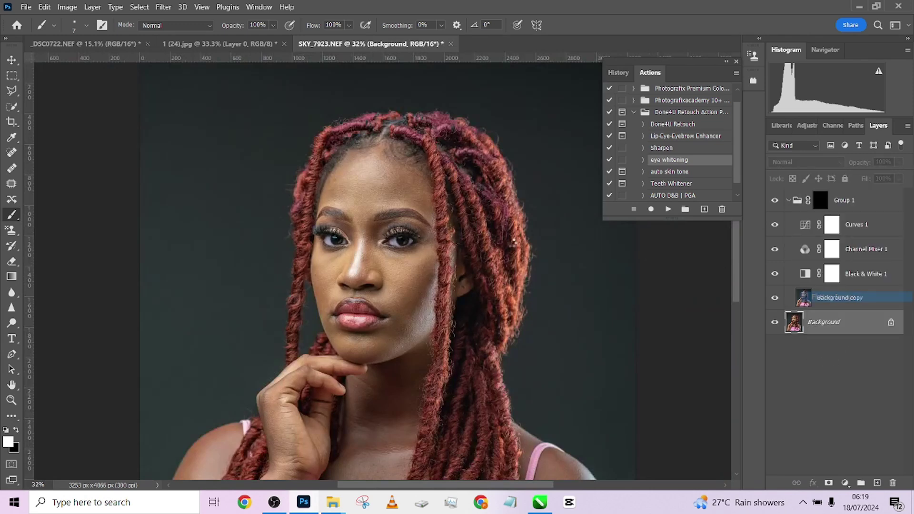
{"action": "key", "text": "ctrl+shift+e"}
{"action": "scroll", "coordinate": [456, 281], "scroll_direction": "down", "scroll_amount": 2}
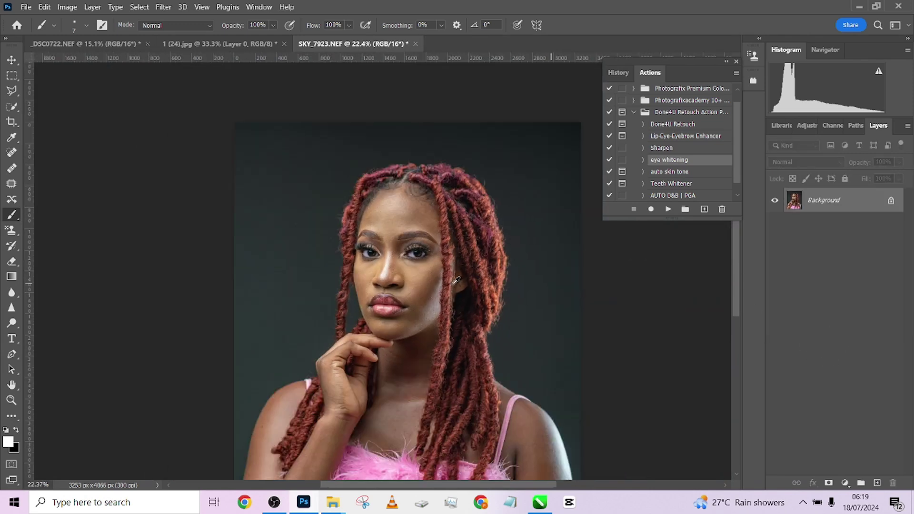
Run the Done4U Retouch action on the portrait, accepting a Gaussian Blur radius of 4.0 pixels
{"action": "scroll", "coordinate": [460, 286], "scroll_direction": "down", "scroll_amount": 1}
{"action": "left_click", "coordinate": [675, 124]}
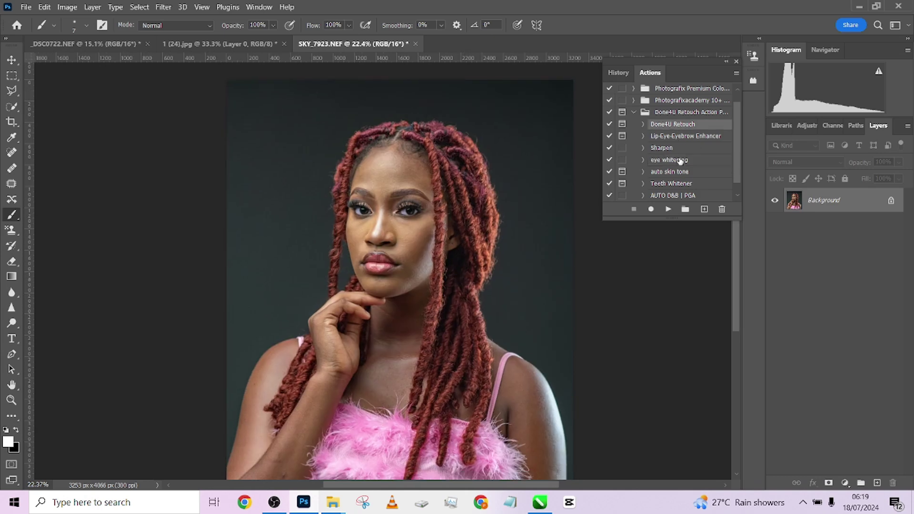
{"action": "left_click", "coordinate": [669, 211]}
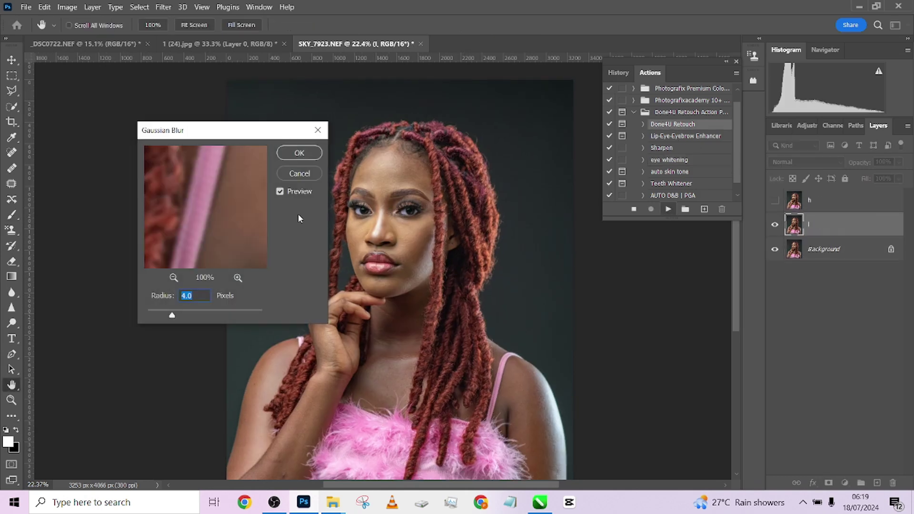
{"action": "left_click", "coordinate": [307, 155]}
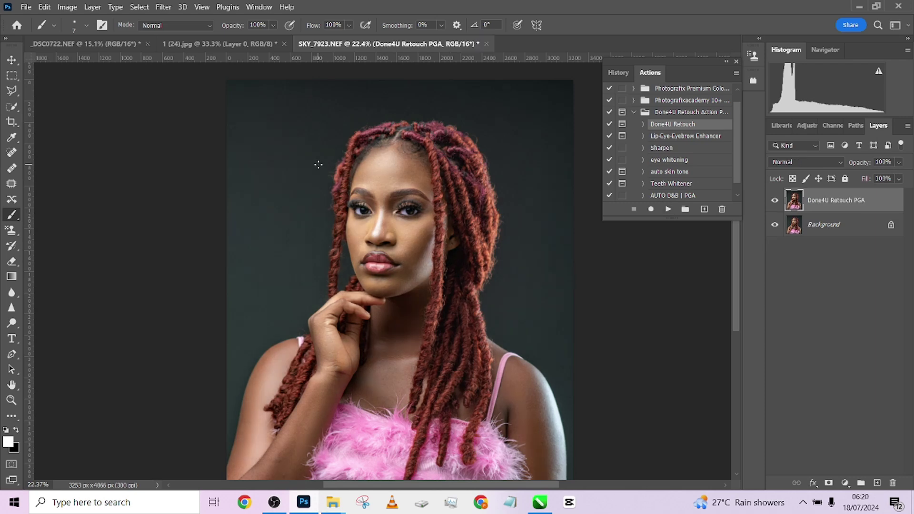
Compare the face before and after the skin retouch by hiding and showing the Done4U Retouch PGA layer
{"action": "scroll", "coordinate": [393, 228], "scroll_direction": "up", "scroll_amount": 5}
{"action": "scroll", "coordinate": [404, 245], "scroll_direction": "down", "scroll_amount": 2}
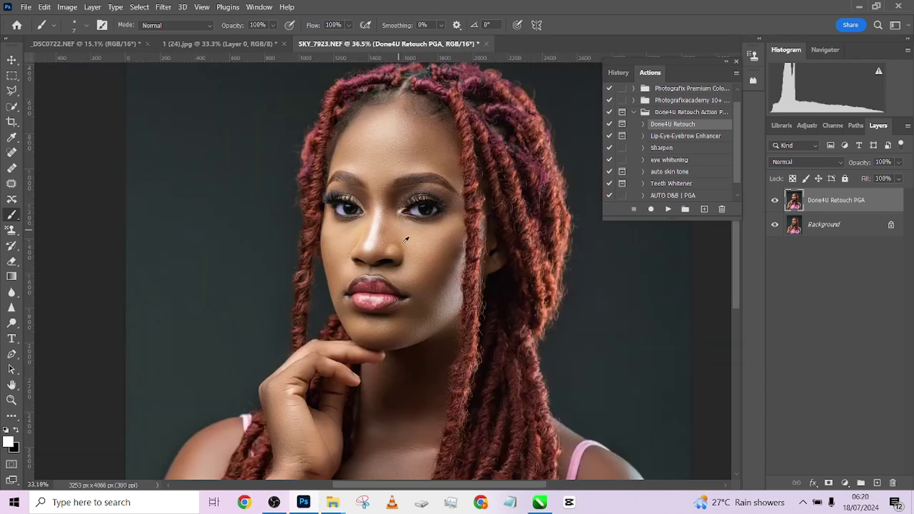
{"action": "scroll", "coordinate": [392, 282], "scroll_direction": "up", "scroll_amount": 3}
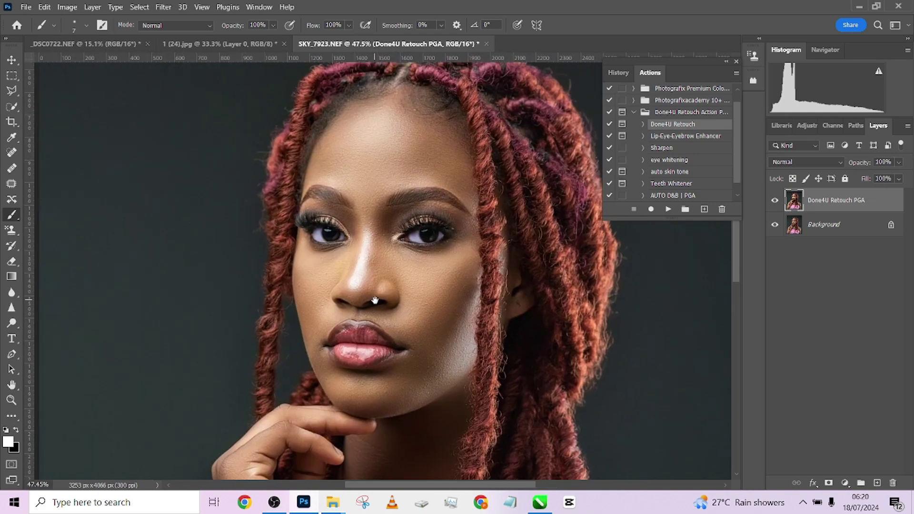
{"action": "left_click", "coordinate": [775, 201]}
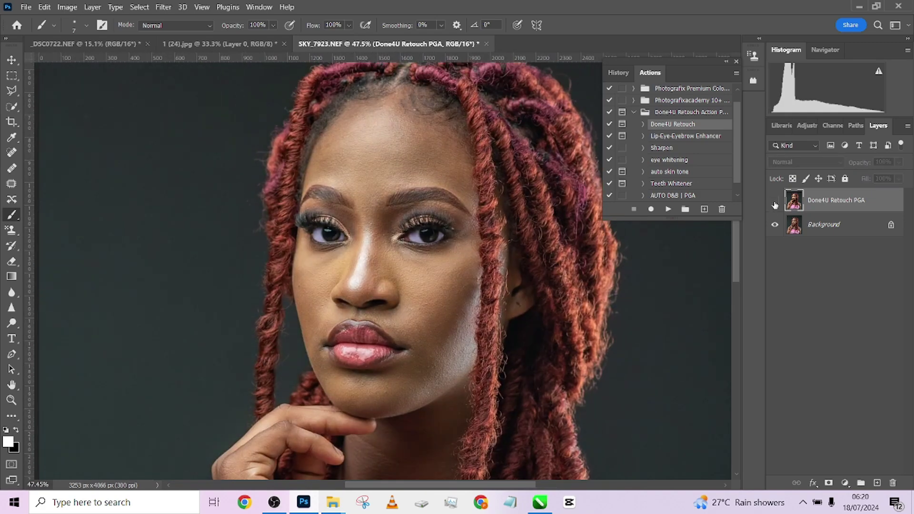
{"action": "left_click", "coordinate": [774, 202]}
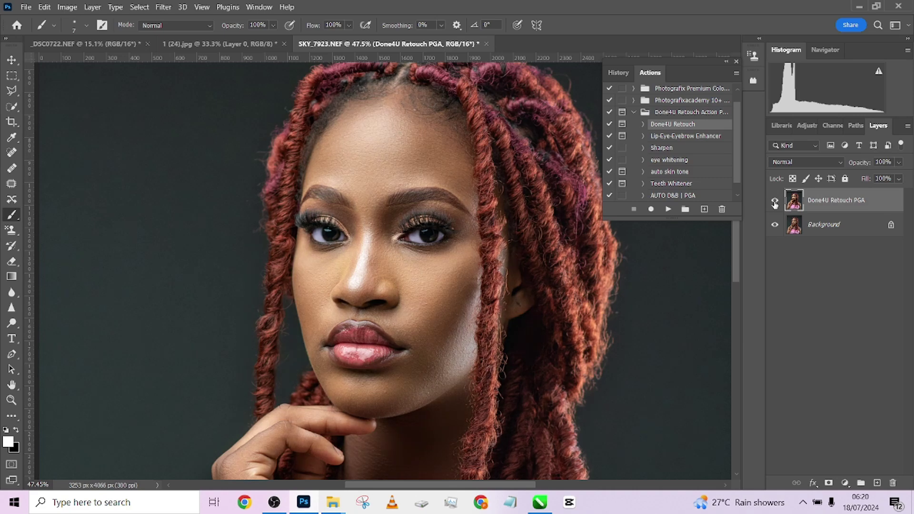
{"action": "left_click", "coordinate": [774, 203]}
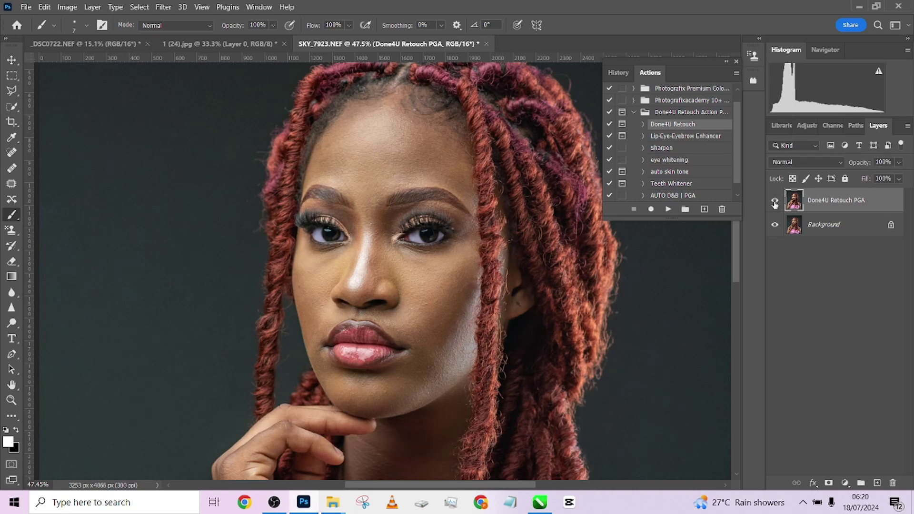
{"action": "scroll", "coordinate": [538, 287], "scroll_direction": "down", "scroll_amount": 3}
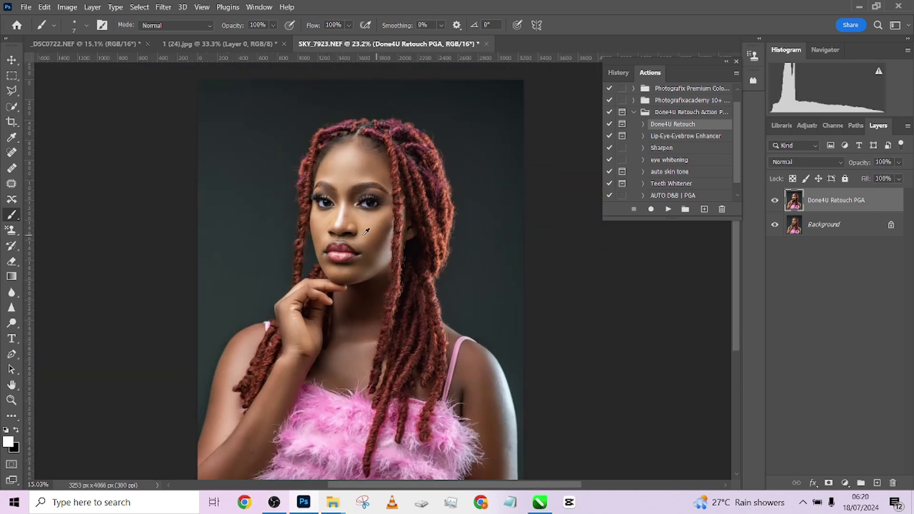
Flatten the Done4U Retouch PGA layer into the Background layer
{"action": "scroll", "coordinate": [538, 287], "scroll_direction": "down", "scroll_amount": 2}
{"action": "right_click", "coordinate": [862, 232]}
{"action": "left_click", "coordinate": [837, 361]}
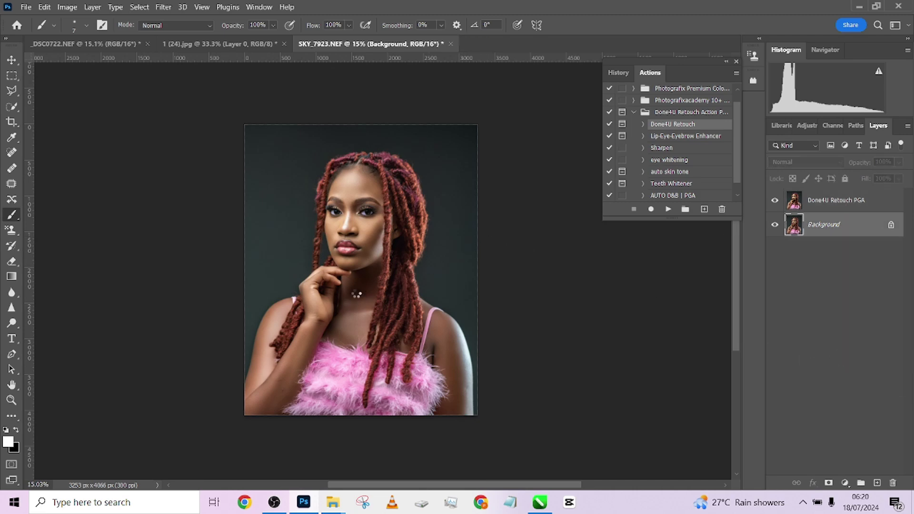
Brighten the shadows with an RGB Curves adjustment, adding a point at input 23 and output 29
{"action": "key", "text": "ctrl+m"}
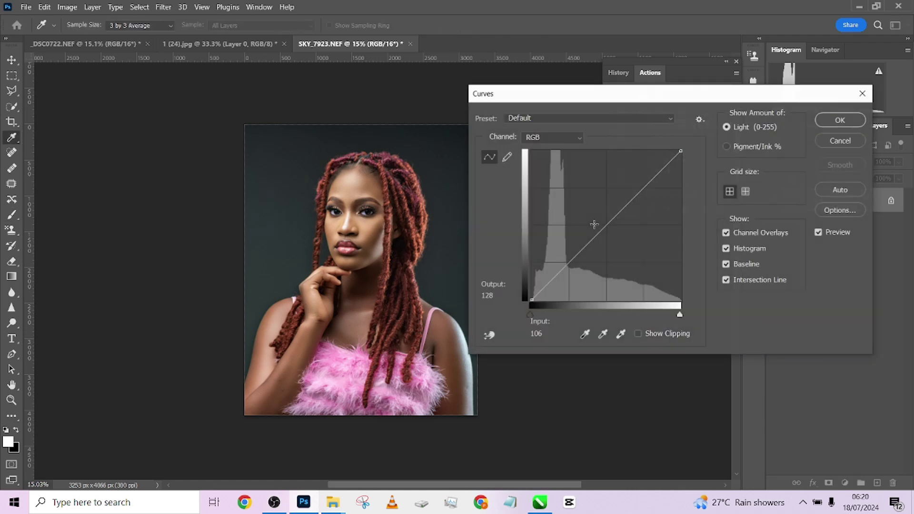
{"action": "left_click", "coordinate": [546, 283]}
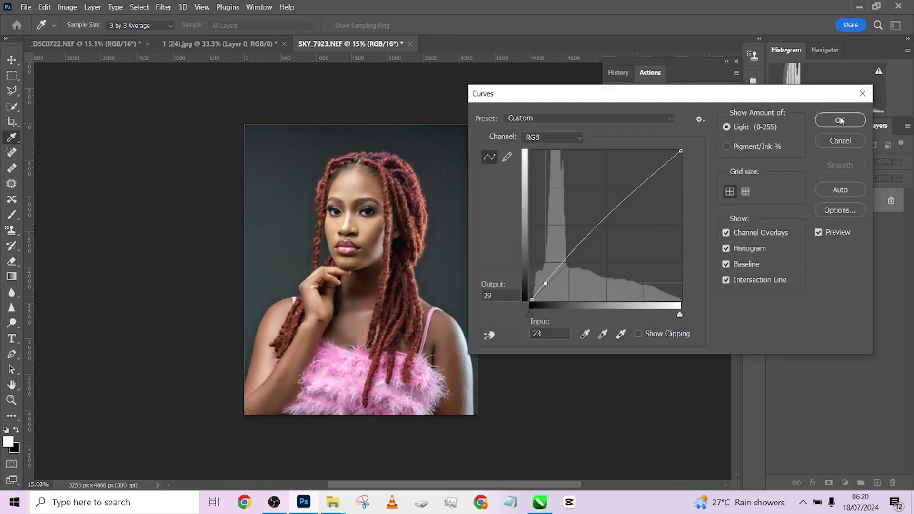
{"action": "left_click", "coordinate": [841, 121]}
{"action": "key", "text": "b"}
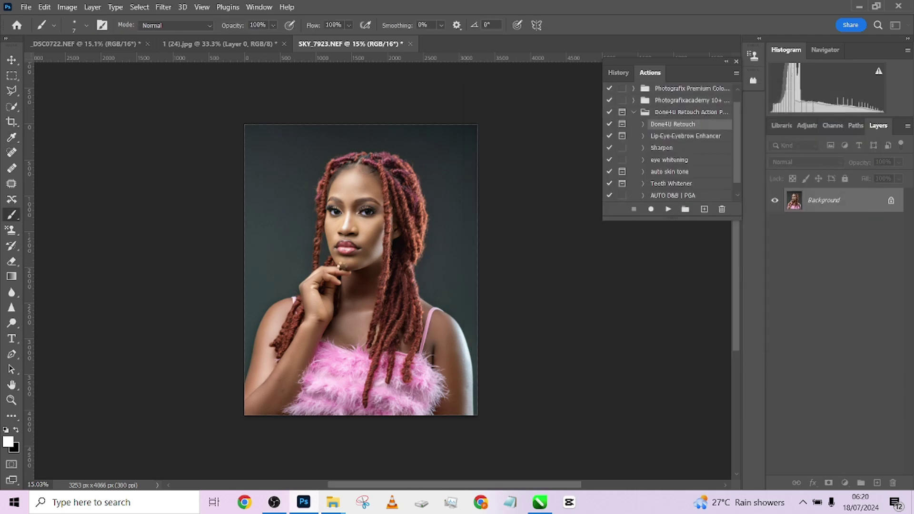
Run the auto skin tone action on the portrait and accept its default Gradient Map settings
{"action": "scroll", "coordinate": [357, 273], "scroll_direction": "up", "scroll_amount": 3}
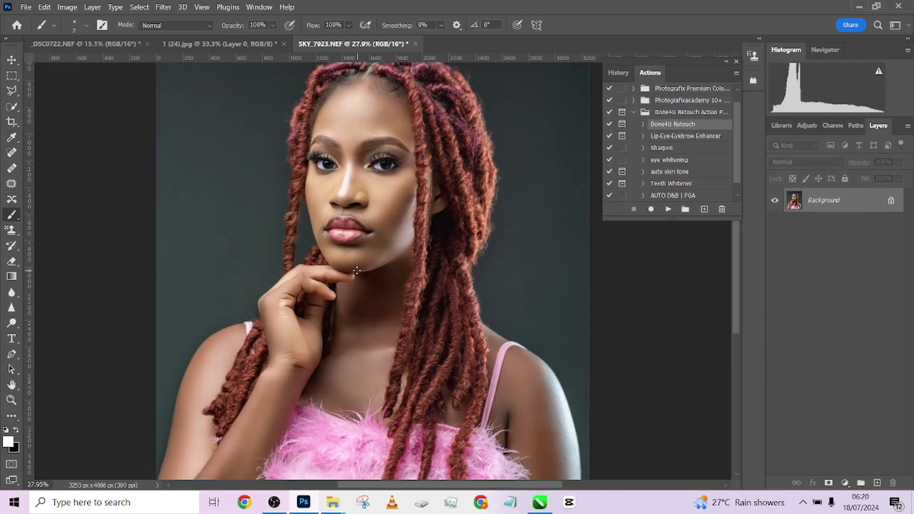
{"action": "scroll", "coordinate": [357, 271], "scroll_direction": "down", "scroll_amount": 3}
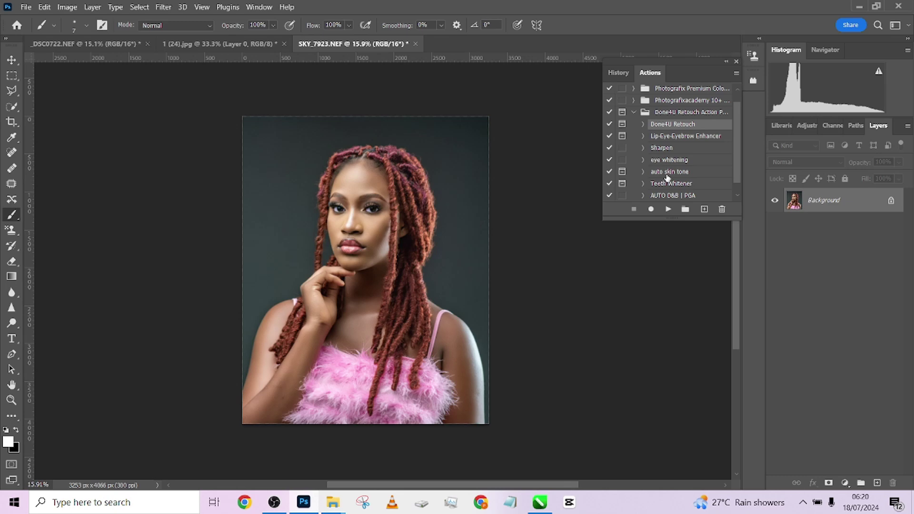
{"action": "left_click", "coordinate": [668, 176]}
{"action": "left_click", "coordinate": [668, 209]}
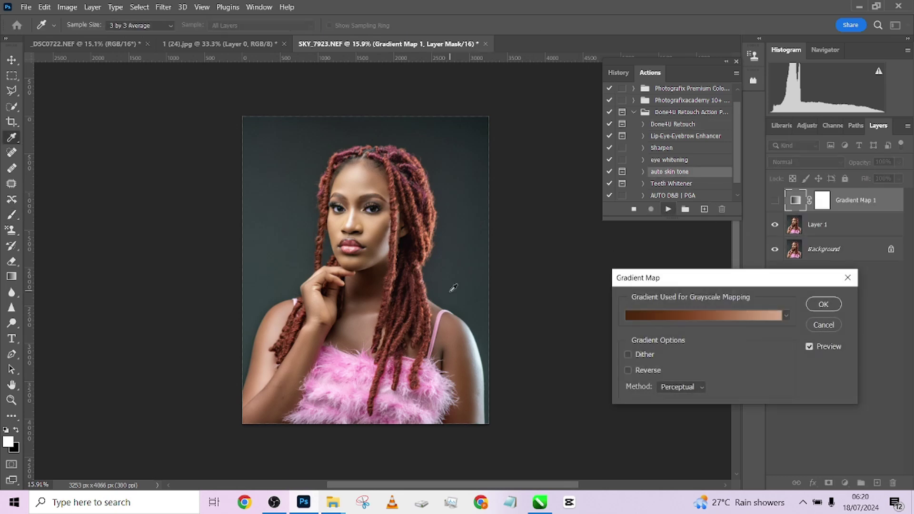
{"action": "key", "text": "Return"}
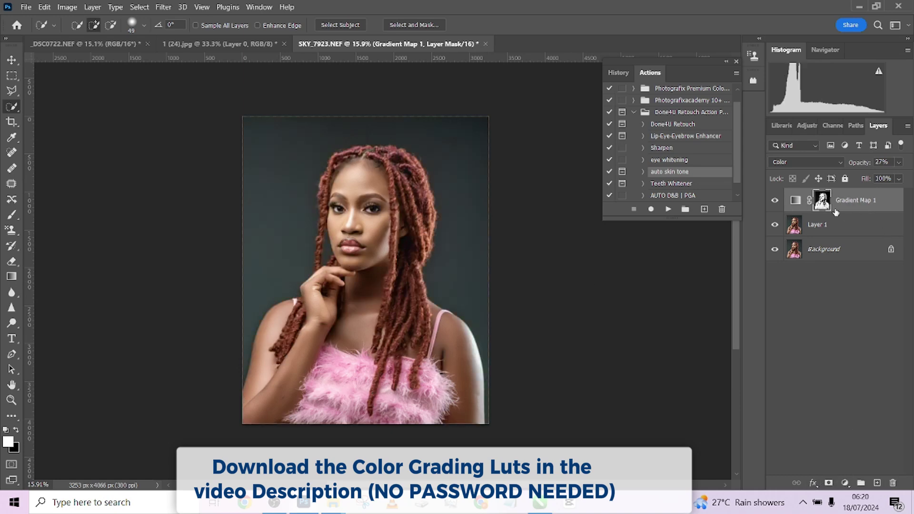
Check the skin tone change on the face and neck, and flatten Gradient Map 1 and Layer 1 into the Background
{"action": "scroll", "coordinate": [478, 236], "scroll_direction": "up", "scroll_amount": 4}
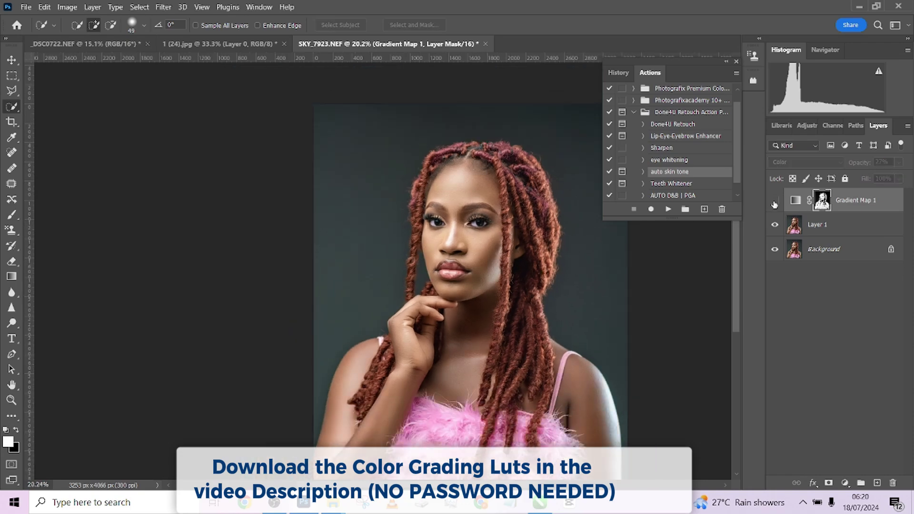
{"action": "scroll", "coordinate": [474, 297], "scroll_direction": "up", "scroll_amount": 6}
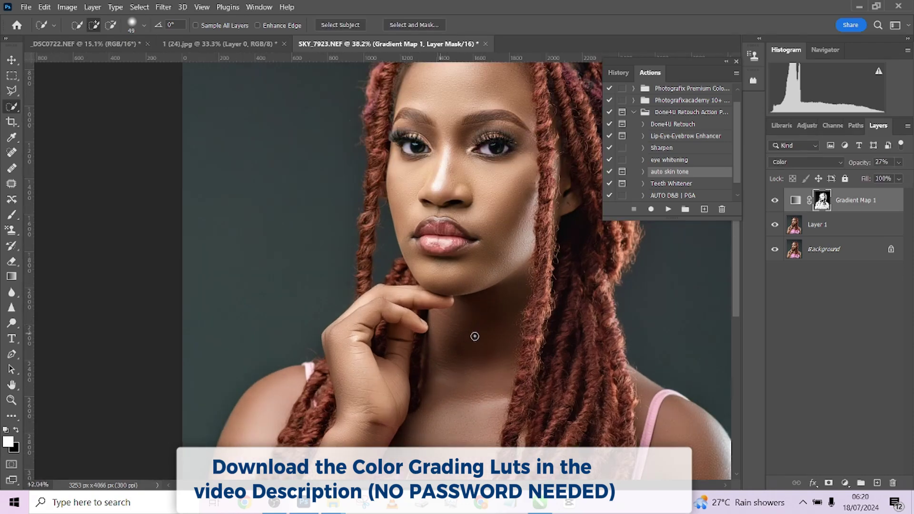
{"action": "key", "text": "b"}
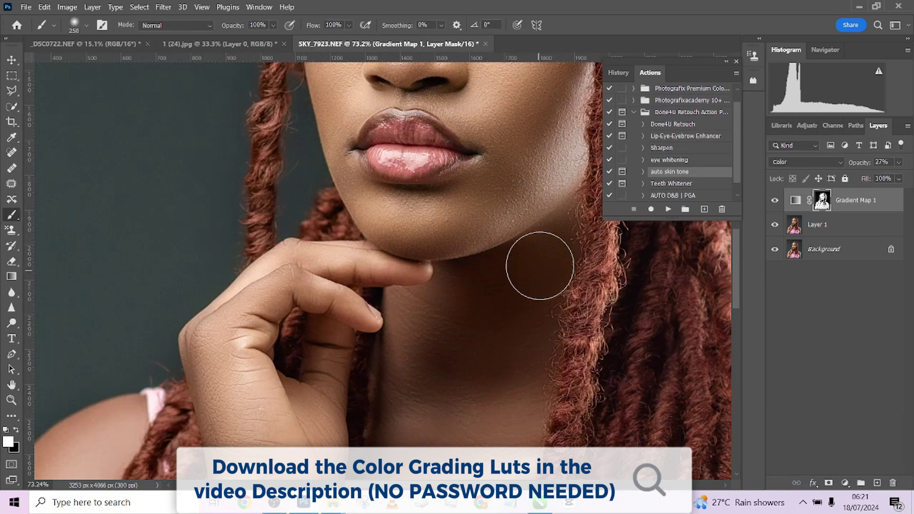
{"action": "scroll", "coordinate": [468, 410], "scroll_direction": "down", "scroll_amount": 5}
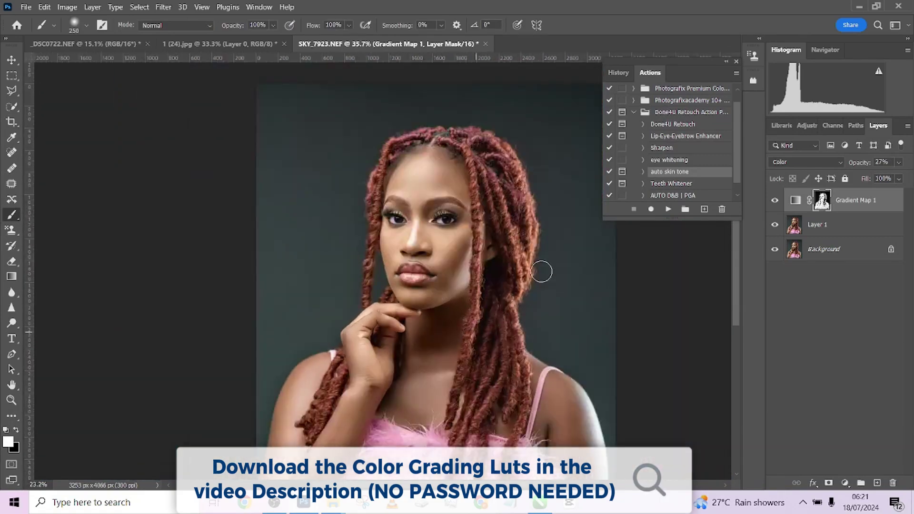
{"action": "key", "text": "x"}
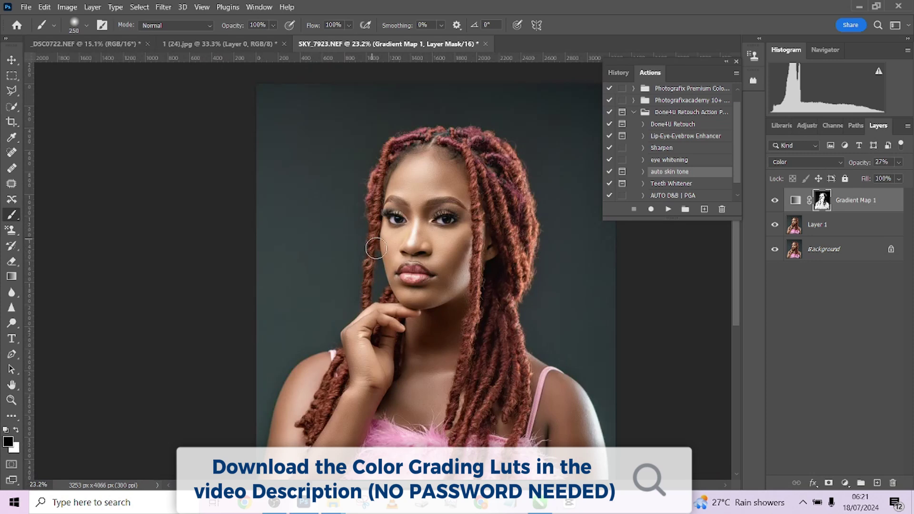
{"action": "scroll", "coordinate": [380, 231], "scroll_direction": "down", "scroll_amount": 3}
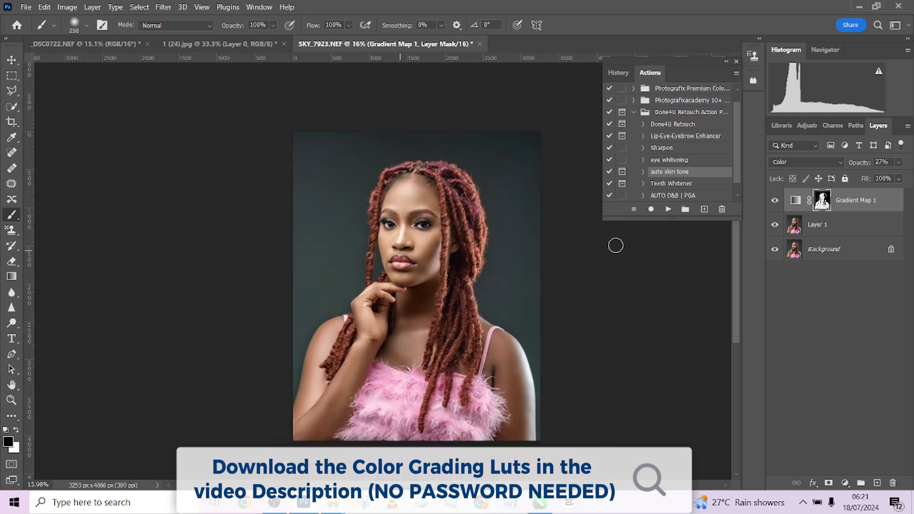
{"action": "right_click", "coordinate": [837, 251]}
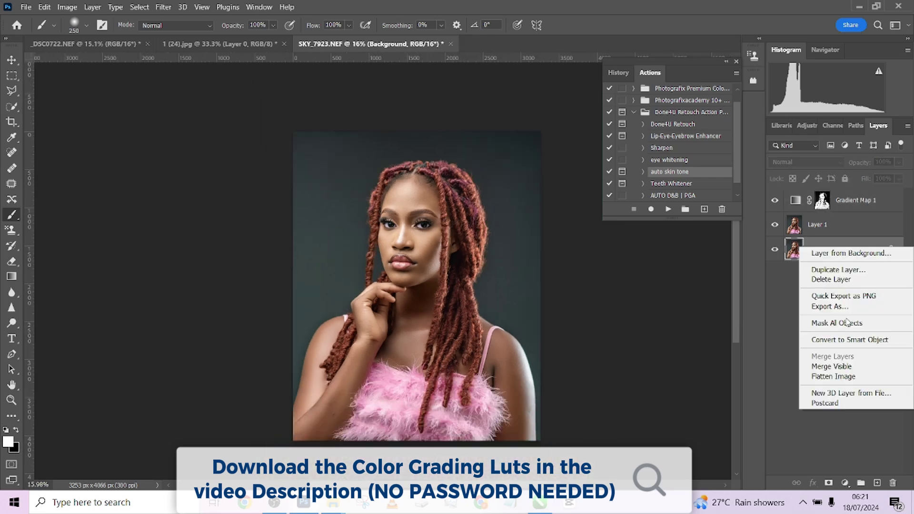
{"action": "left_click", "coordinate": [838, 383]}
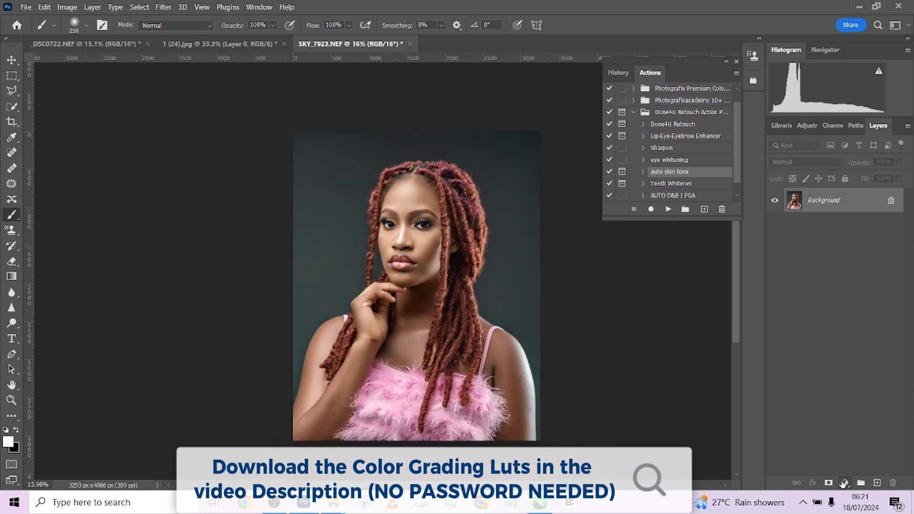
Add a Color Balance adjustment and set its midtones to -20 on Magenta-Green and +23 on Yellow-Blue
{"action": "left_click", "coordinate": [844, 483]}
{"action": "left_click", "coordinate": [844, 376]}
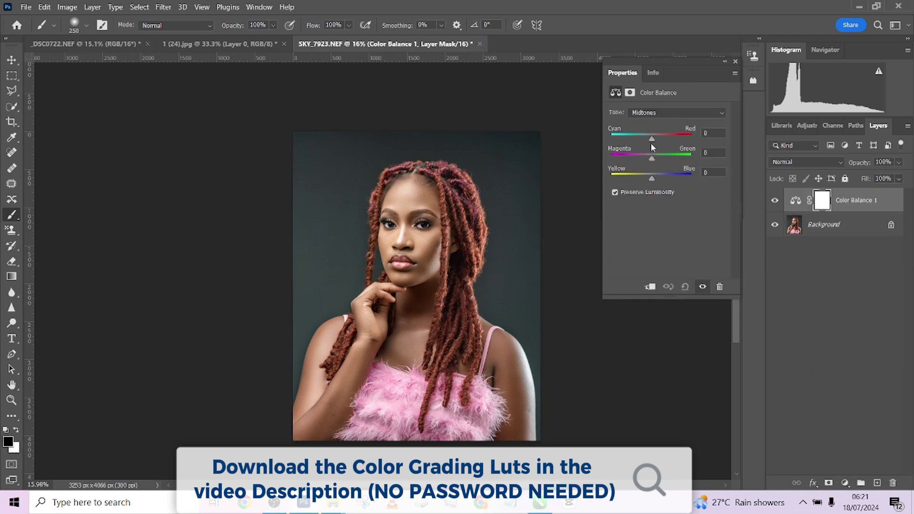
{"action": "left_click_drag", "start_coordinate": [652, 162], "coordinate": [661, 179]}
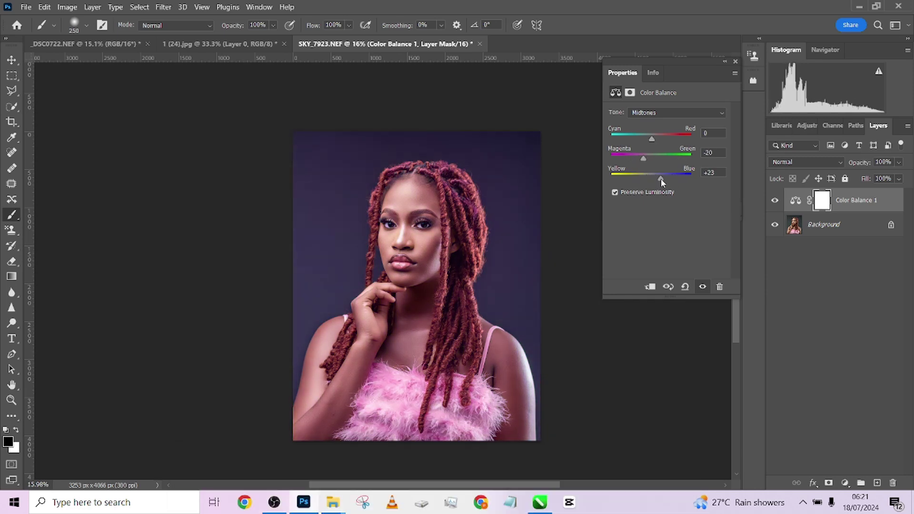
{"action": "left_click_drag", "start_coordinate": [649, 138], "coordinate": [643, 140]}
Adjust the Color Balance highlights to +11 on Magenta-Green and +7 on Yellow-Blue
{"action": "left_click", "coordinate": [650, 112]}
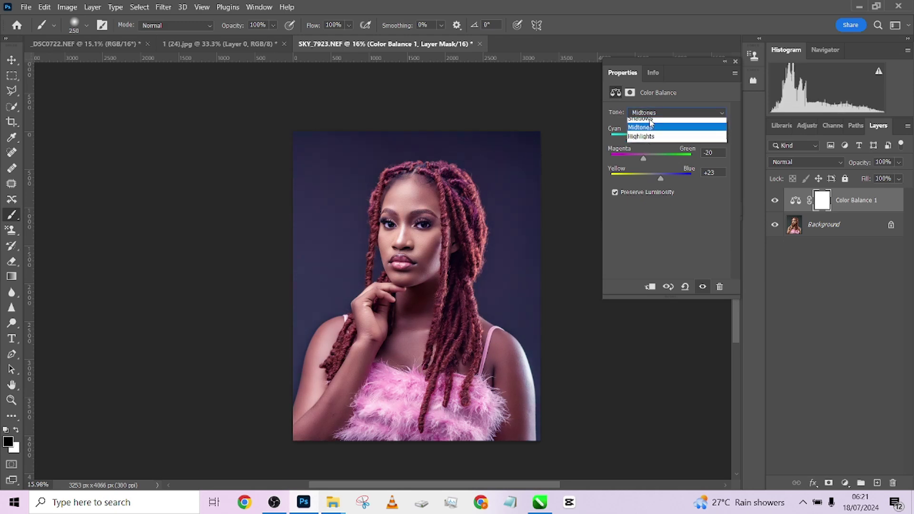
{"action": "left_click", "coordinate": [651, 141]}
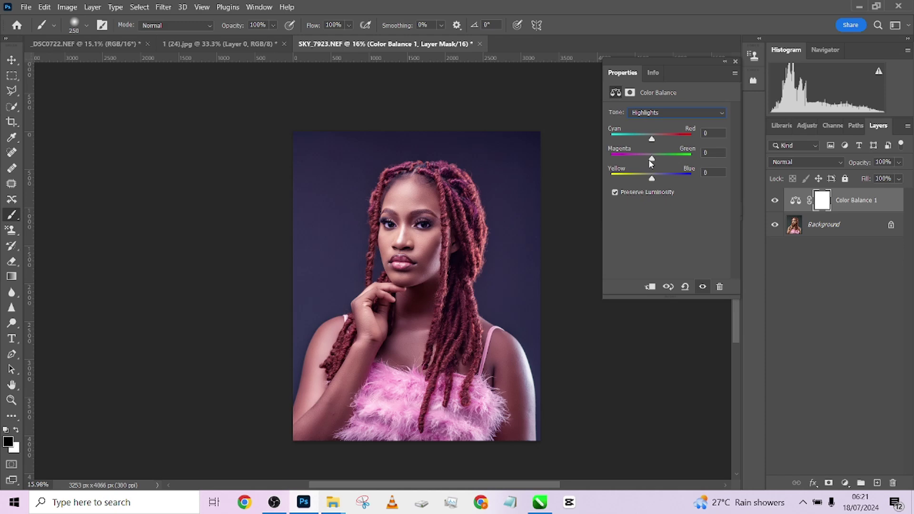
{"action": "left_click_drag", "start_coordinate": [649, 163], "coordinate": [655, 181]}
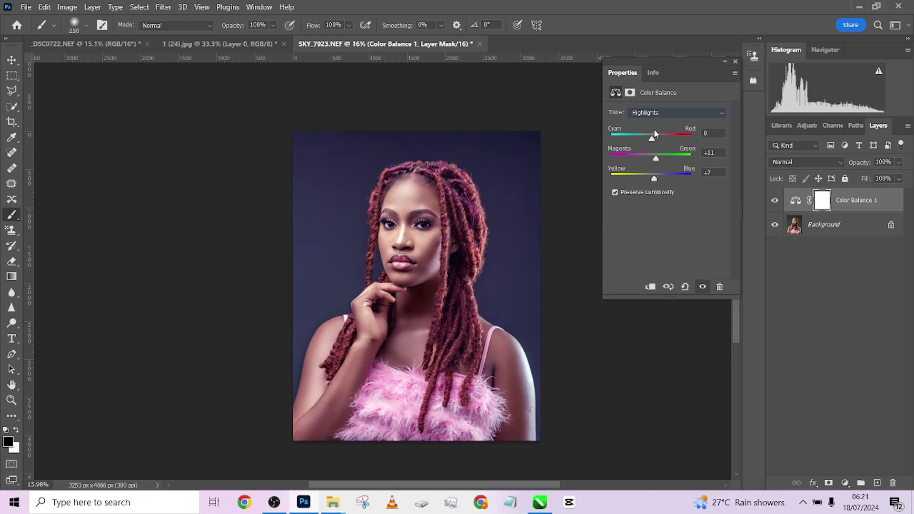
{"action": "mouse_move", "coordinate": [657, 141]}
{"action": "left_mouse_down"}
{"action": "mouse_move", "coordinate": [687, 149]}
{"action": "mouse_move", "coordinate": [599, 144]}
{"action": "mouse_move", "coordinate": [652, 153]}
{"action": "left_mouse_up"}
Set the Color Balance shadows to 0 on Cyan-Red and +5 on Yellow-Blue, comparing the grade with the original
{"action": "left_click", "coordinate": [645, 115]}
{"action": "left_click", "coordinate": [642, 122]}
{"action": "left_click_drag", "start_coordinate": [653, 137], "coordinate": [654, 139]}
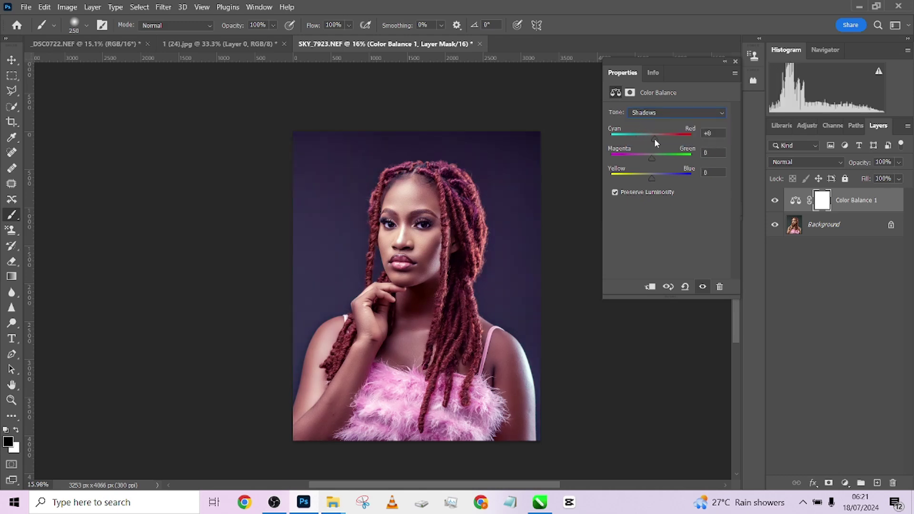
{"action": "left_click_drag", "start_coordinate": [654, 140], "coordinate": [652, 139]}
{"action": "left_click_drag", "start_coordinate": [660, 174], "coordinate": [656, 176]}
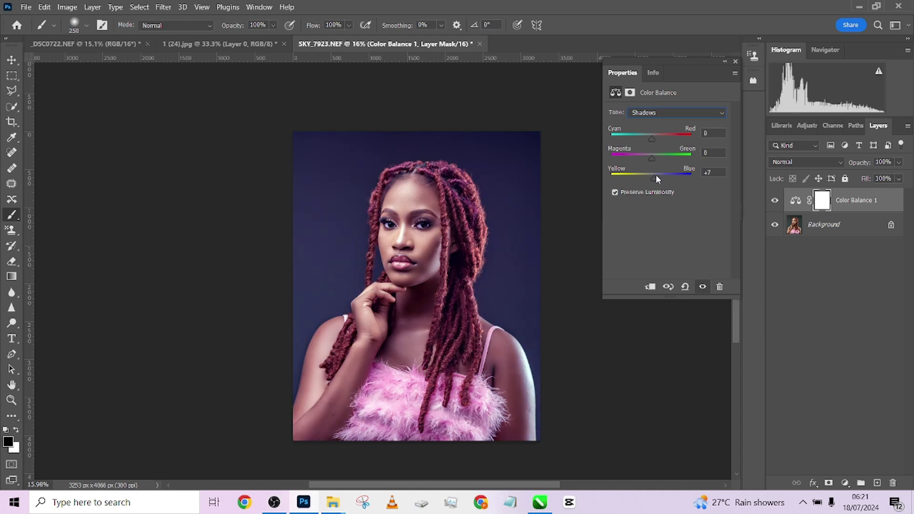
{"action": "left_click", "coordinate": [775, 201]}
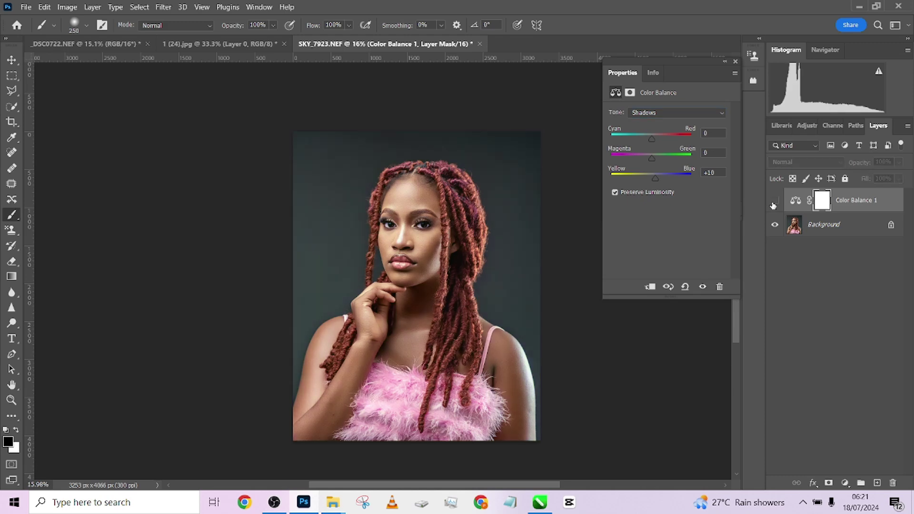
{"action": "left_click", "coordinate": [774, 201]}
{"action": "left_click_drag", "start_coordinate": [656, 176], "coordinate": [654, 176]}
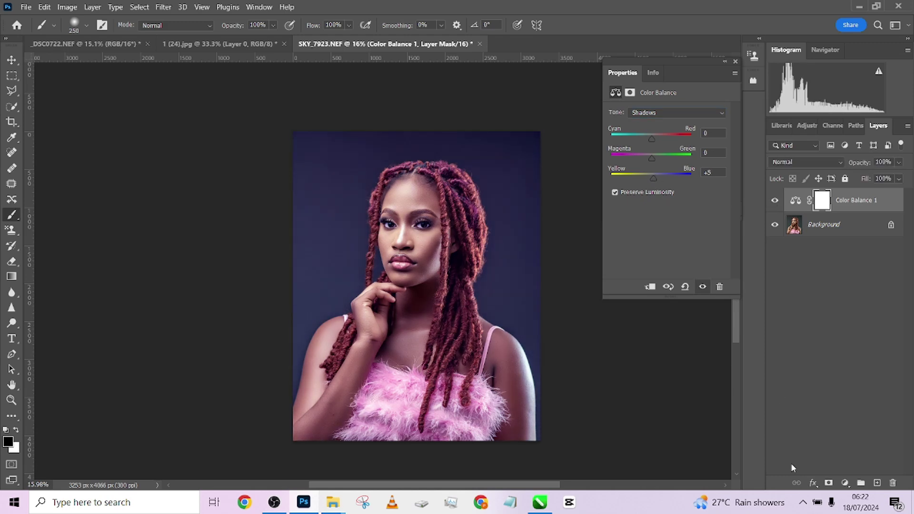
Add a Selective Color adjustment and shift the cyan amount in its Yellows to -11%
{"action": "left_click", "coordinate": [845, 482]}
{"action": "left_click", "coordinate": [850, 475]}
{"action": "left_click", "coordinate": [662, 151]}
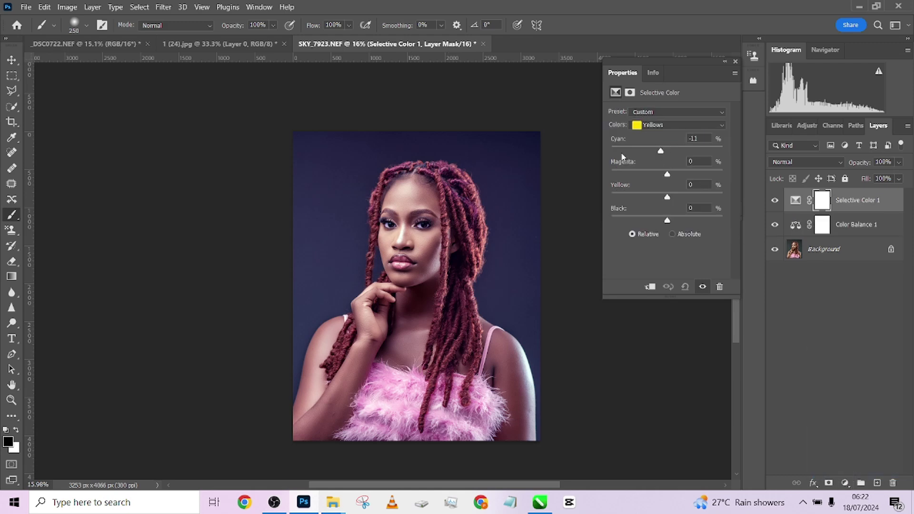
{"action": "left_click", "coordinate": [621, 151]}
{"action": "left_click", "coordinate": [671, 152]}
{"action": "left_click", "coordinate": [708, 137]}
Set the Selective Color Reds to Cyan -11%, Magenta -7%, Yellow +18% and Black +6%
{"action": "left_click", "coordinate": [676, 125]}
{"action": "left_click", "coordinate": [656, 137]}
{"action": "left_click_drag", "start_coordinate": [667, 151], "coordinate": [672, 222]}
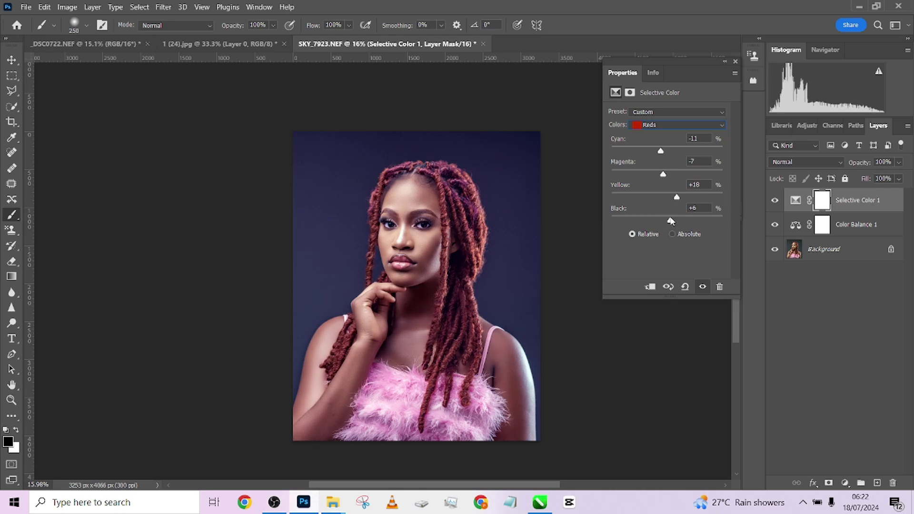
Group the Selective Color 1 and Color Balance 1 layers, and compare the portrait with the group hidden and shown
{"action": "left_click", "coordinate": [885, 228], "text": "shift"}
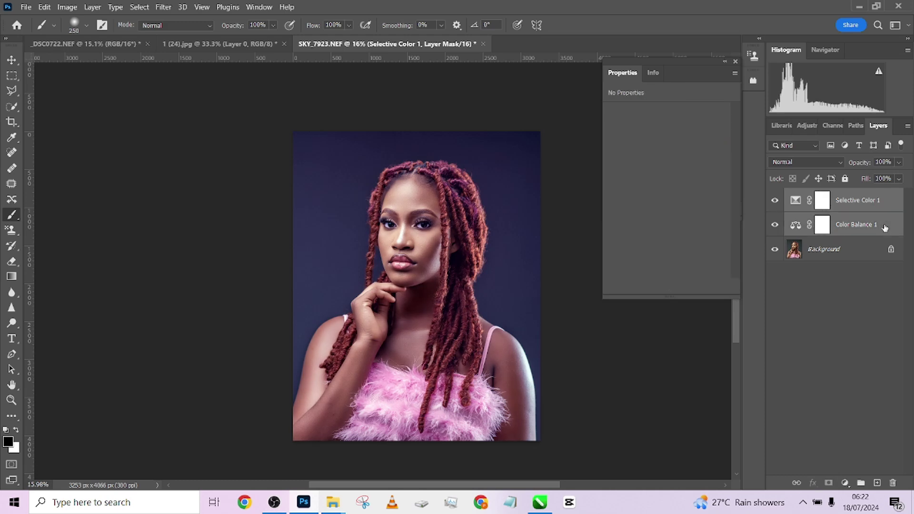
{"action": "key", "text": "ctrl+g"}
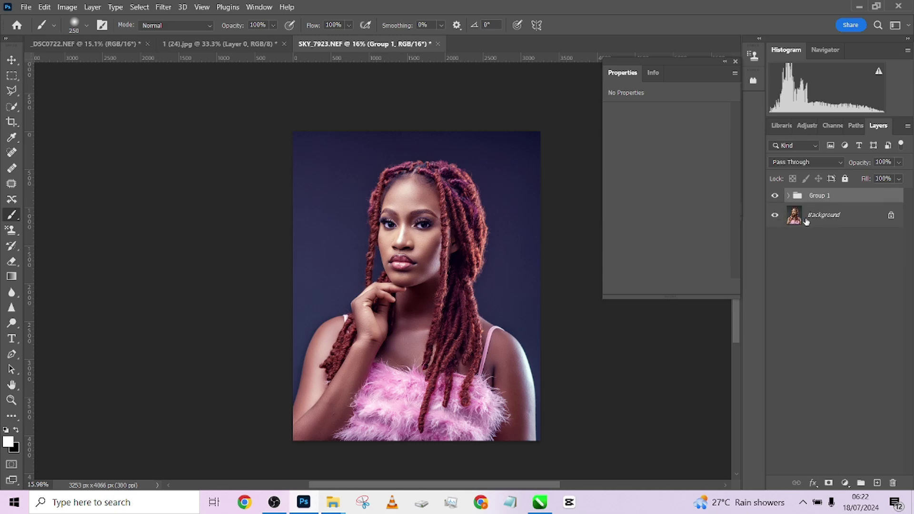
{"action": "left_click", "coordinate": [775, 196]}
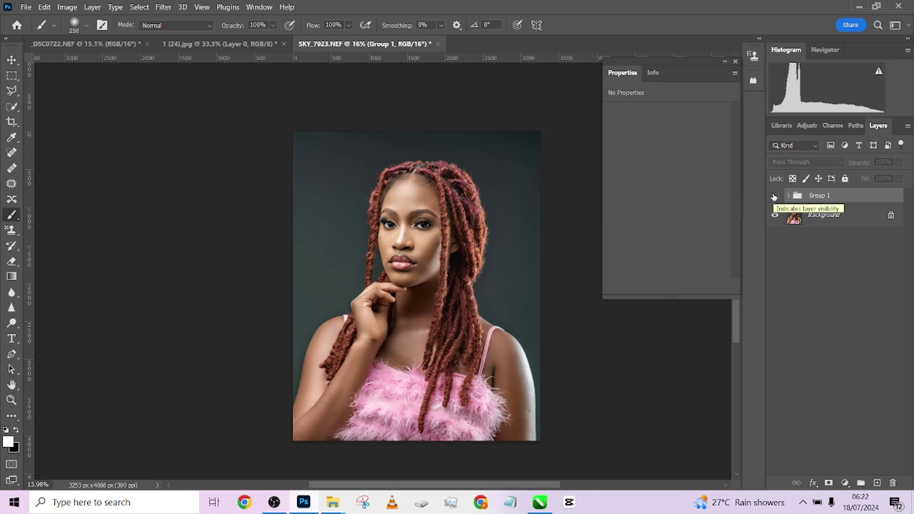
{"action": "left_click", "coordinate": [775, 197]}
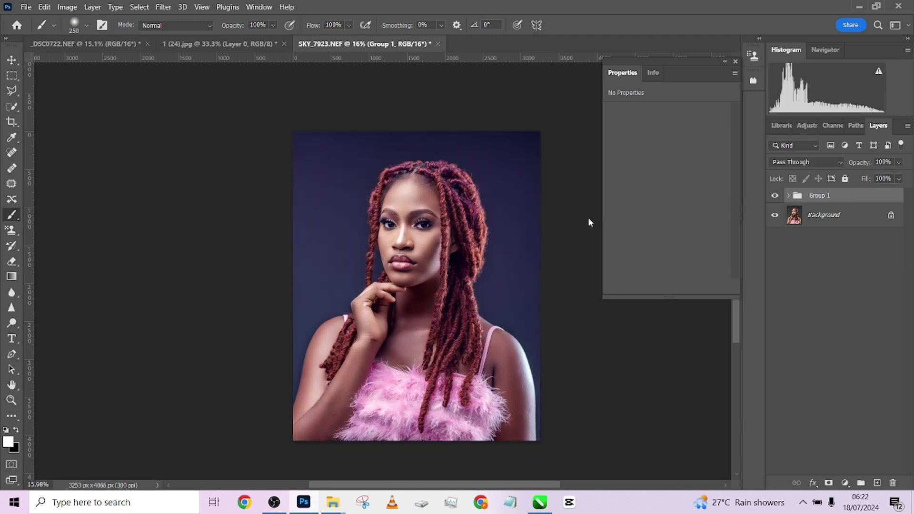
{"action": "scroll", "coordinate": [460, 247], "scroll_direction": "up", "scroll_amount": 2}
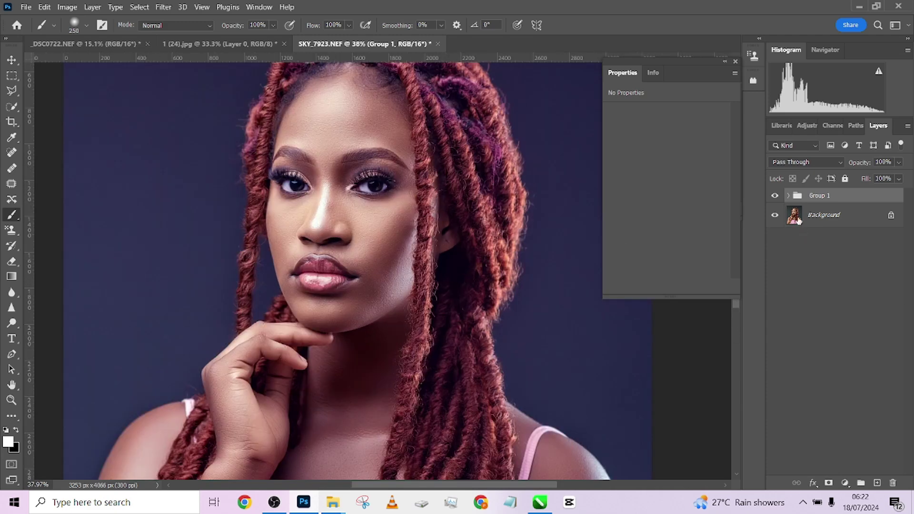
{"action": "left_click", "coordinate": [776, 196]}
{"action": "left_click", "coordinate": [775, 197]}
{"action": "scroll", "coordinate": [471, 235], "scroll_direction": "down", "scroll_amount": 3}
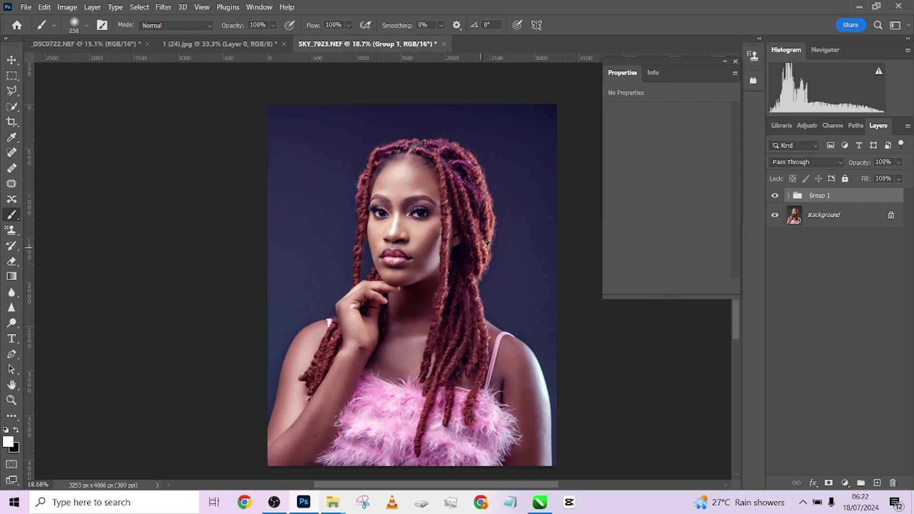
Select the grouped Selective Color 1 and Color Balance 1 layers and start a color lookup table export at Medium quality
{"action": "left_click", "coordinate": [789, 196]}
{"action": "left_click", "coordinate": [852, 217]}
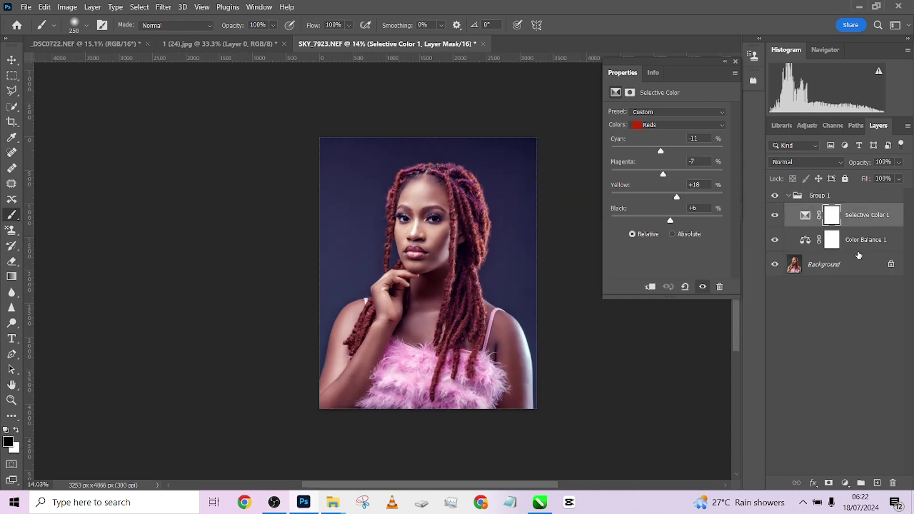
{"action": "left_click", "coordinate": [862, 244], "text": "shift"}
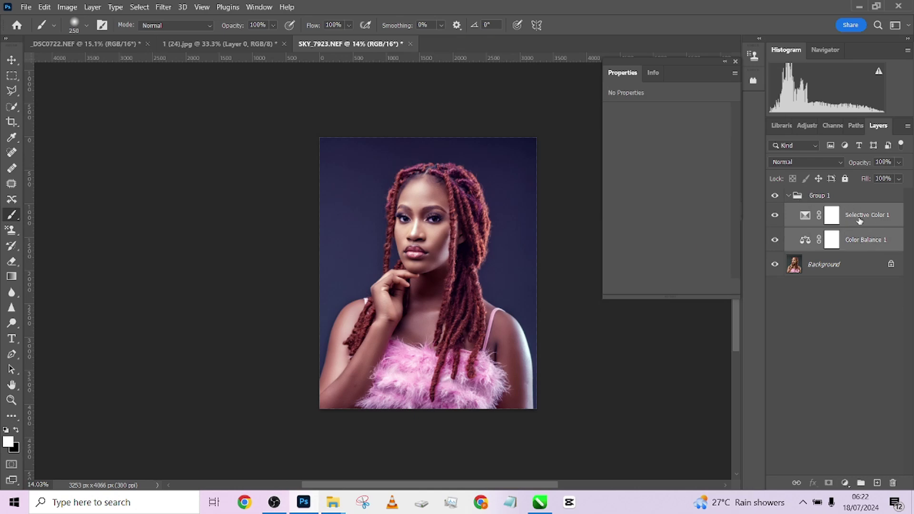
{"action": "left_click", "coordinate": [44, 7]}
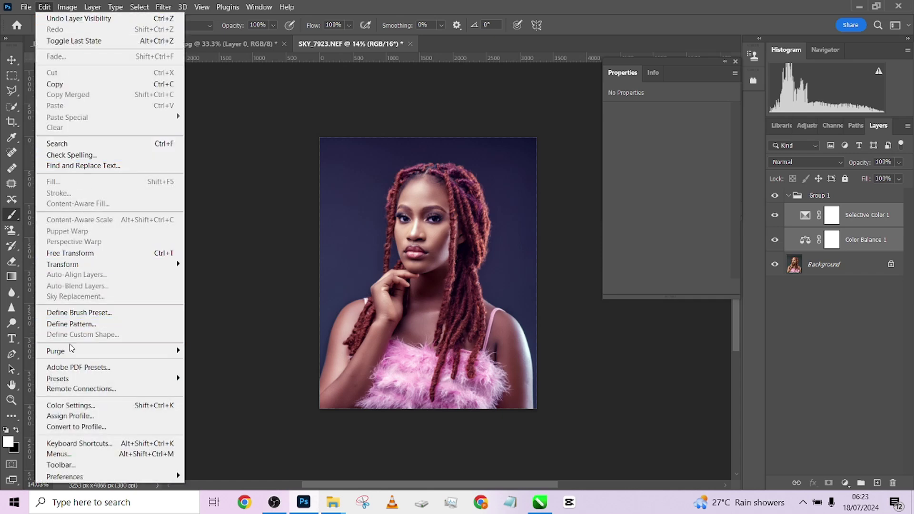
{"action": "mouse_move", "coordinate": [26, 7]}
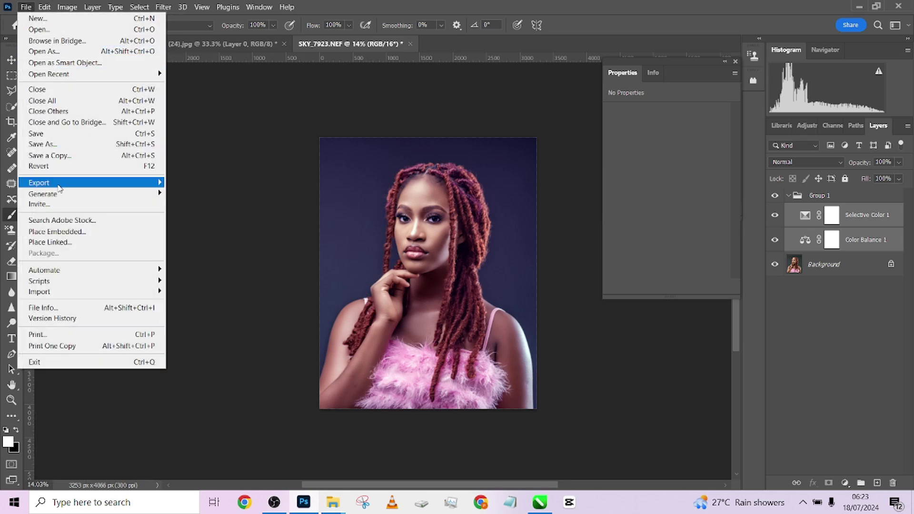
{"action": "mouse_move", "coordinate": [57, 185]}
{"action": "left_click", "coordinate": [226, 308]}
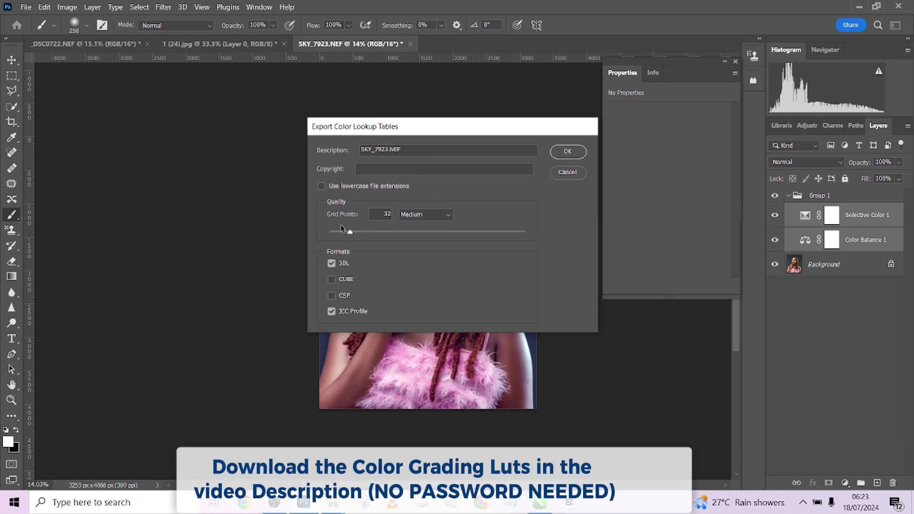
{"action": "left_click", "coordinate": [433, 214]}
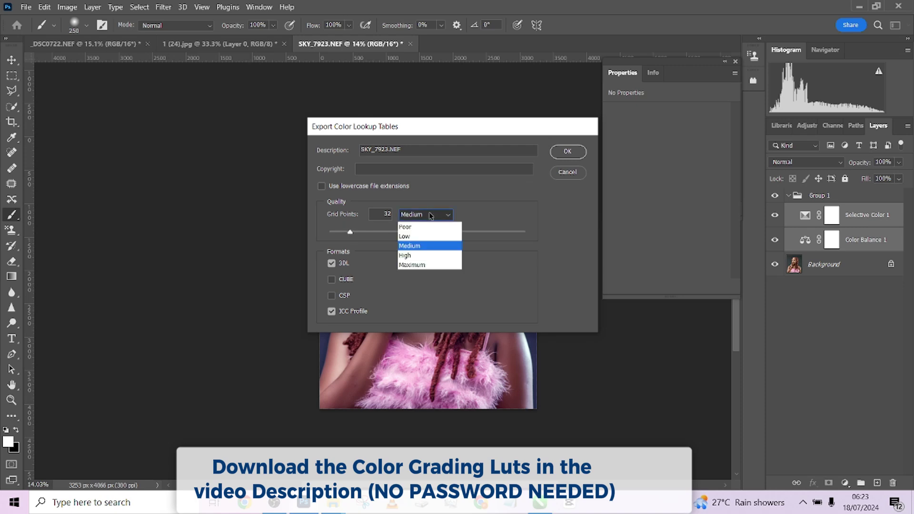
{"action": "left_click", "coordinate": [409, 245]}
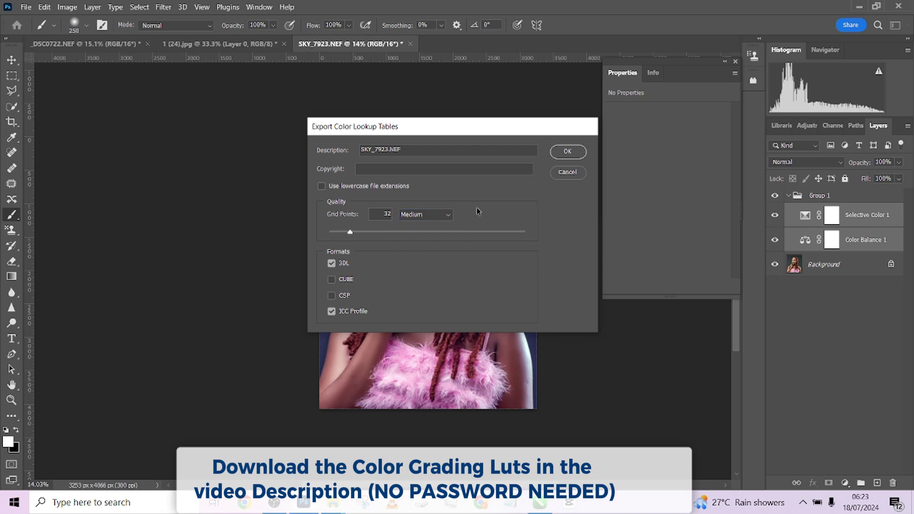
{"action": "left_click", "coordinate": [568, 151]}
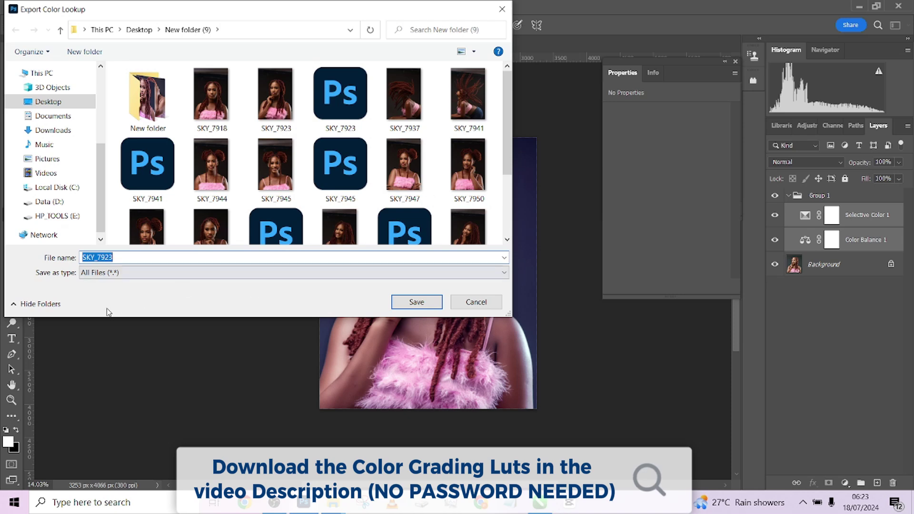
Name the exported color lookup file SKY and save it in New folder (9) on the Desktop
{"action": "left_click", "coordinate": [139, 260]}
{"action": "key", "text": "BackSpace"}
{"action": "key", "text": "BackSpace"}
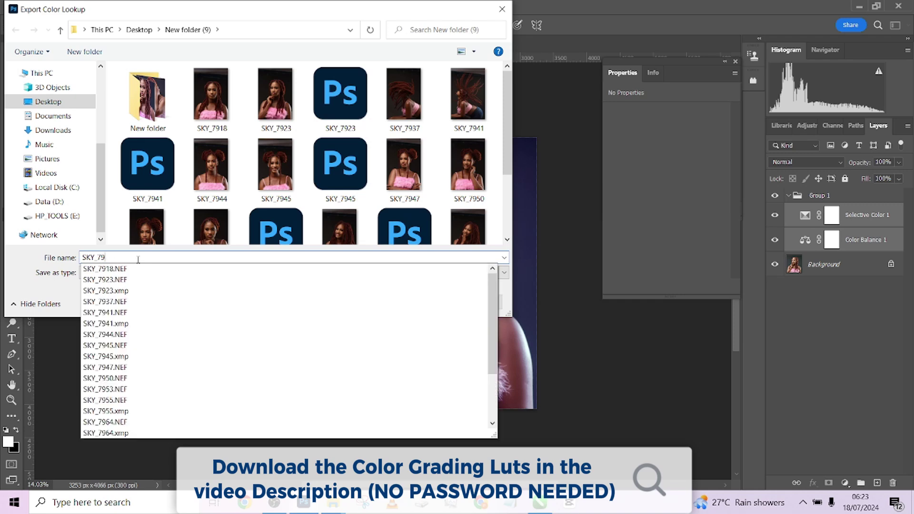
{"action": "key", "text": "BackSpace"}
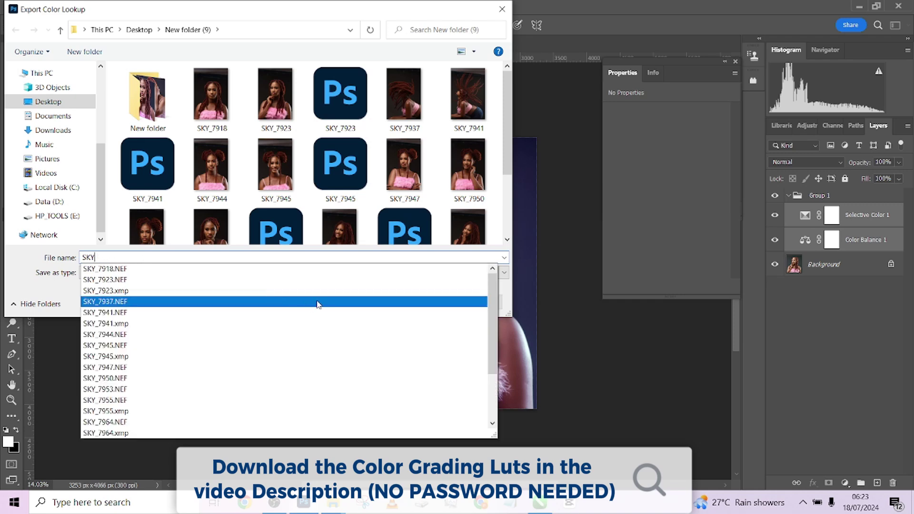
{"action": "left_click_drag", "start_coordinate": [510, 162], "coordinate": [510, 179]}
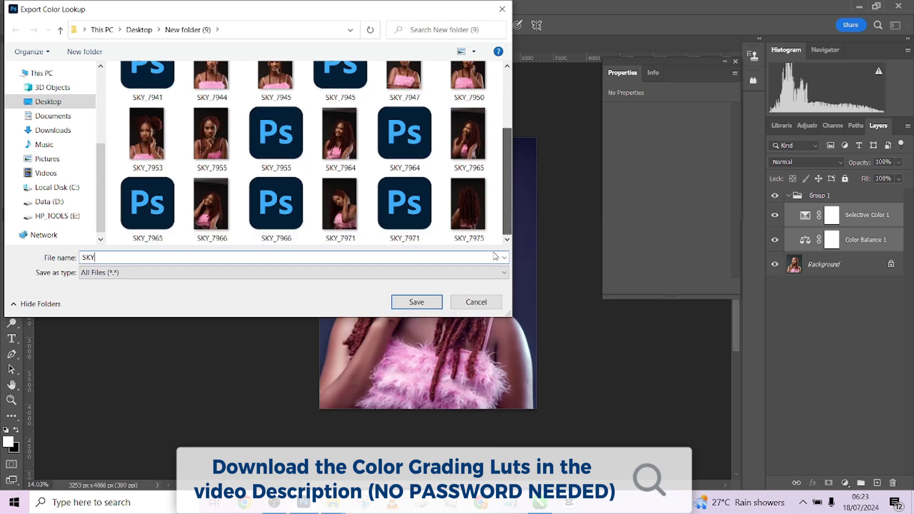
{"action": "left_click", "coordinate": [417, 302]}
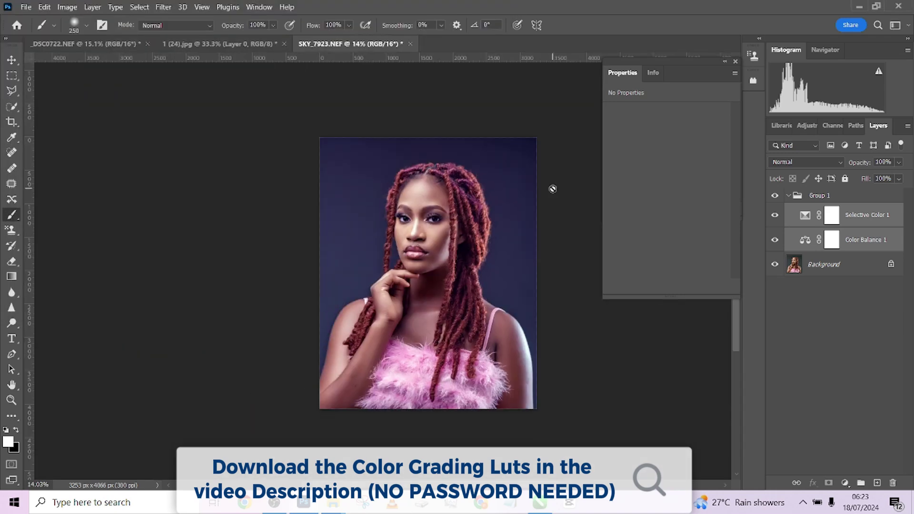
Collapse and hide Group 1, and add a Color Lookup adjustment directly above the Background layer
{"action": "left_click", "coordinate": [789, 196]}
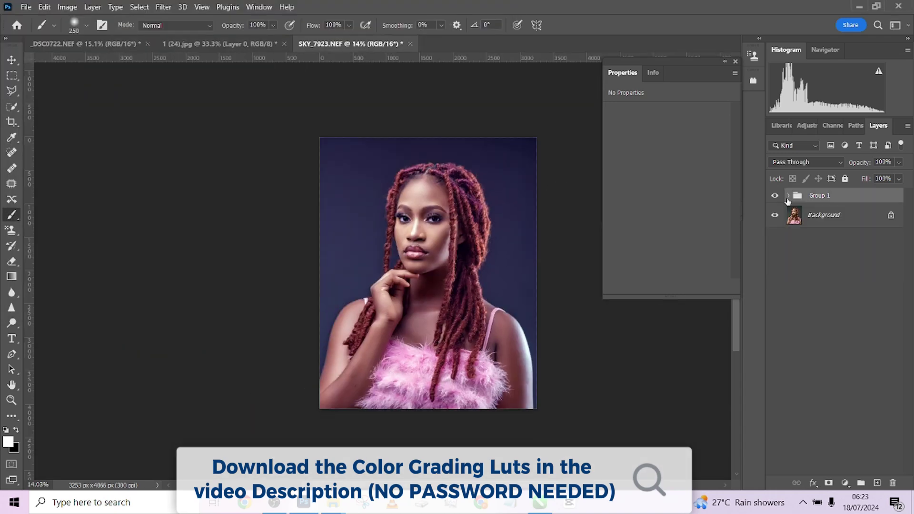
{"action": "left_click", "coordinate": [775, 196]}
{"action": "left_click", "coordinate": [841, 225]}
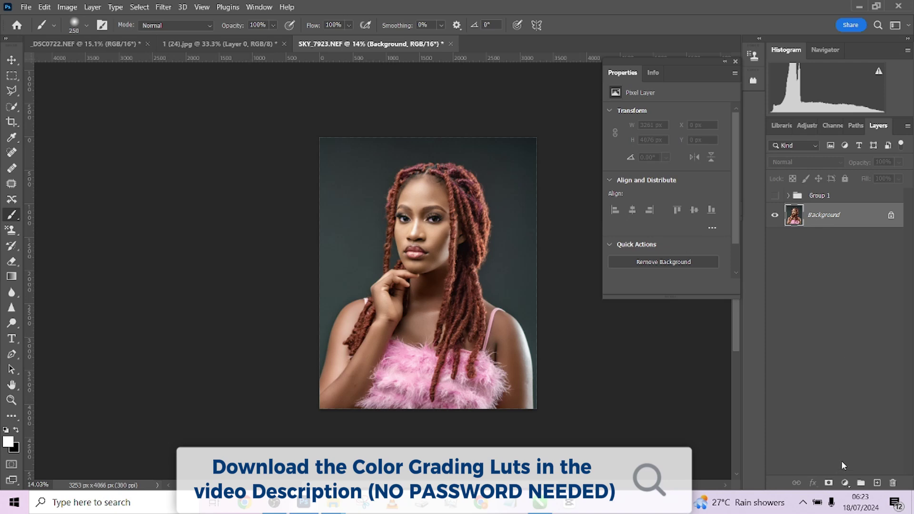
{"action": "left_click", "coordinate": [845, 483]}
{"action": "left_click", "coordinate": [838, 421]}
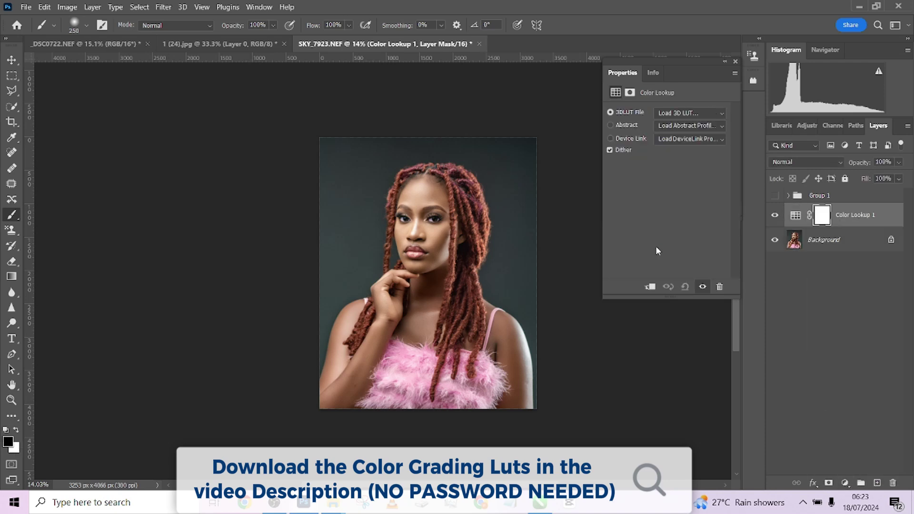
Load the exported SKY.3DL file as the 3D LUT of the Color Lookup adjustment
{"action": "left_click", "coordinate": [686, 113]}
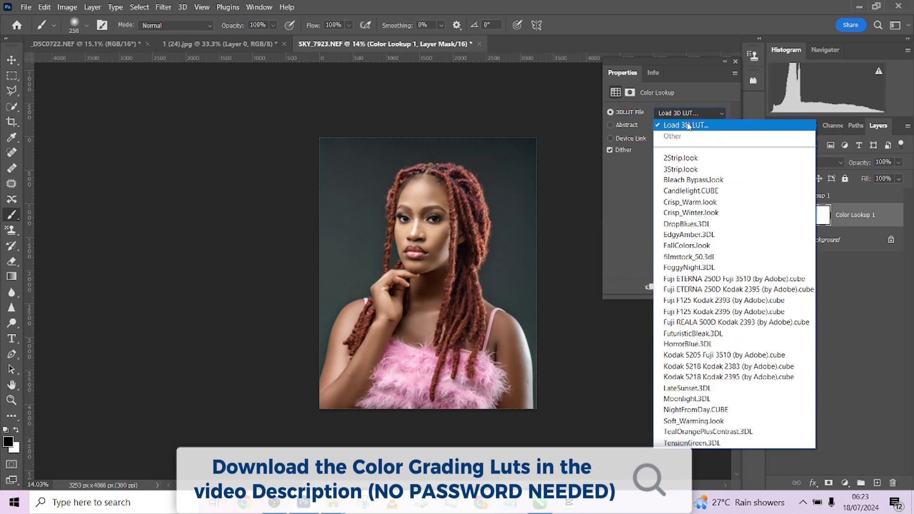
{"action": "left_click", "coordinate": [688, 125]}
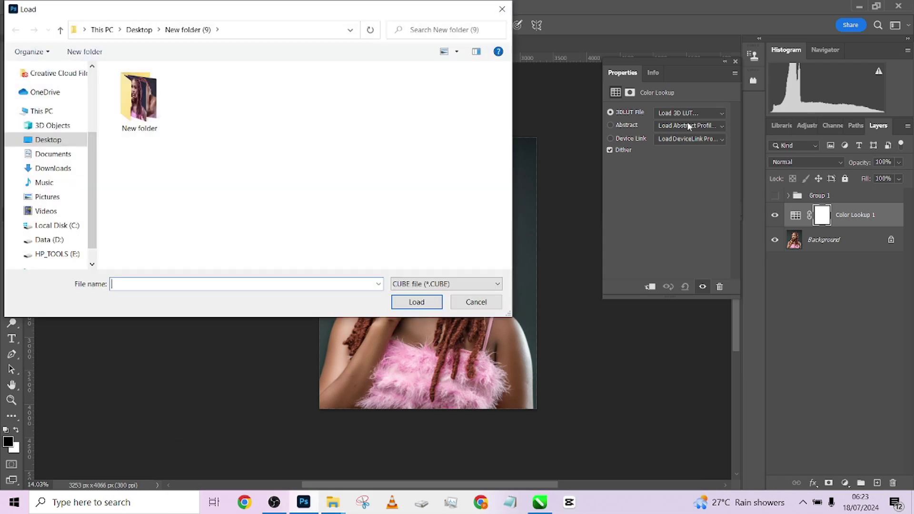
{"action": "left_click", "coordinate": [418, 284]}
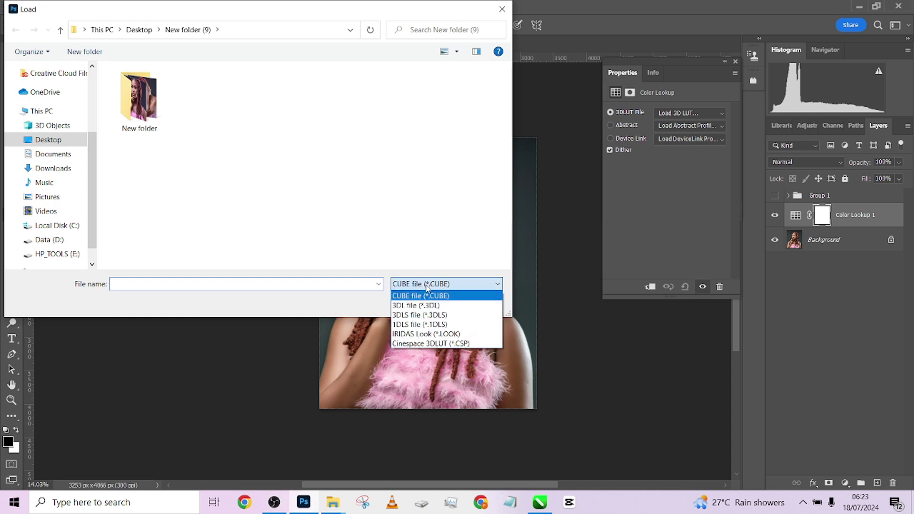
{"action": "left_click", "coordinate": [423, 305]}
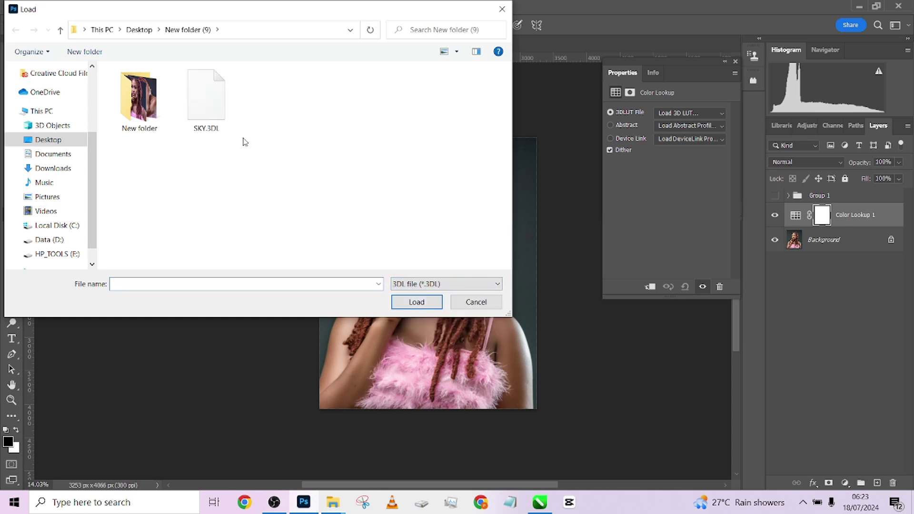
{"action": "left_click", "coordinate": [209, 101]}
{"action": "left_click", "coordinate": [417, 303]}
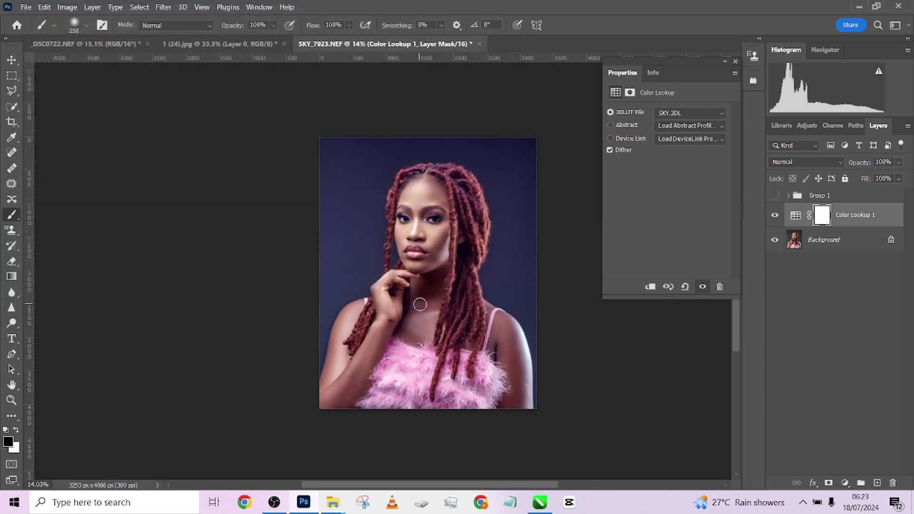
Compare the portrait with the Color Lookup 1 layer repeatedly hidden and shown, leaving the layer visible
{"action": "left_click", "coordinate": [775, 216]}
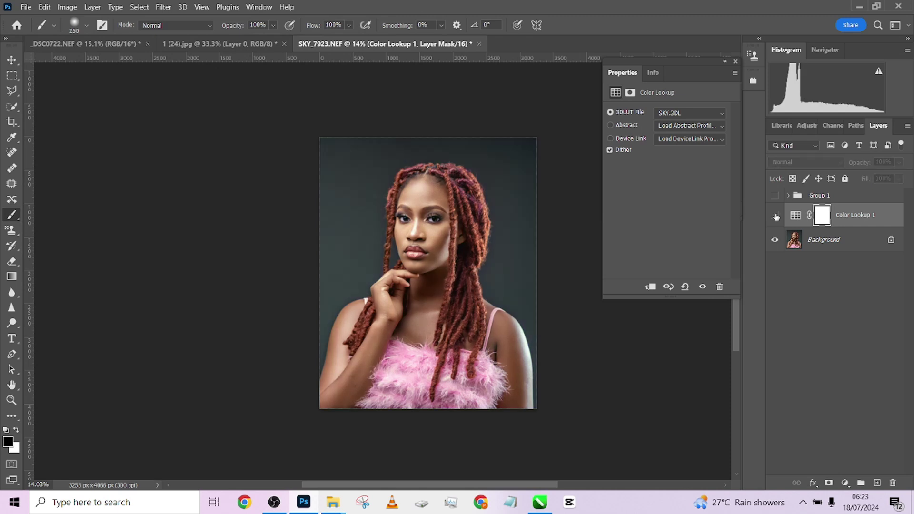
{"action": "left_click", "coordinate": [775, 215]}
{"action": "left_click", "coordinate": [775, 215]}
{"action": "left_click", "coordinate": [775, 215]}
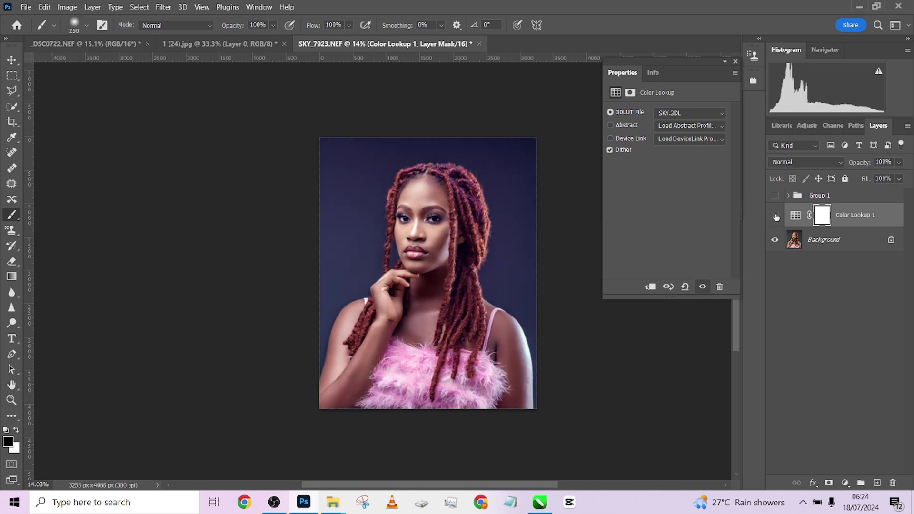
{"action": "left_click", "coordinate": [776, 217]}
{"action": "left_click", "coordinate": [775, 216]}
{"action": "left_click", "coordinate": [776, 216]}
{"action": "left_click", "coordinate": [776, 217]}
{"action": "left_click", "coordinate": [776, 219]}
{"action": "left_click", "coordinate": [776, 218]}
{"action": "left_click", "coordinate": [776, 218]}
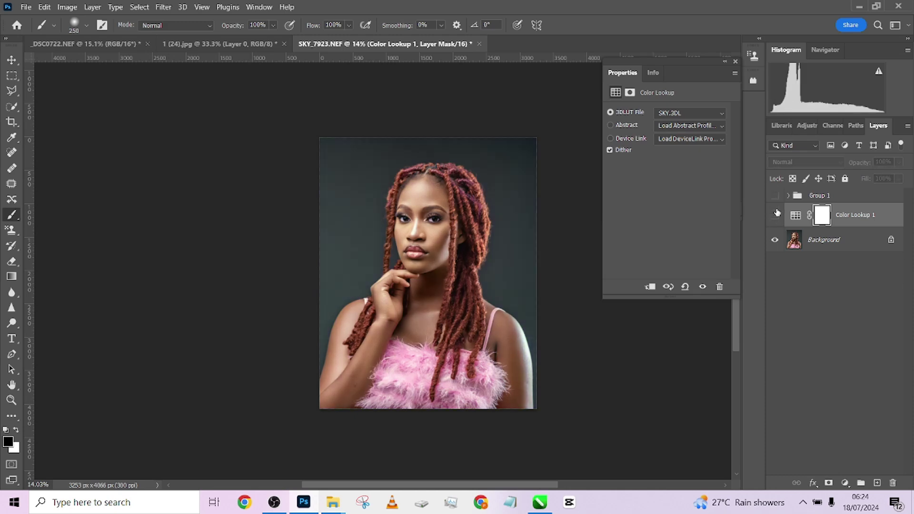
{"action": "left_click", "coordinate": [777, 218]}
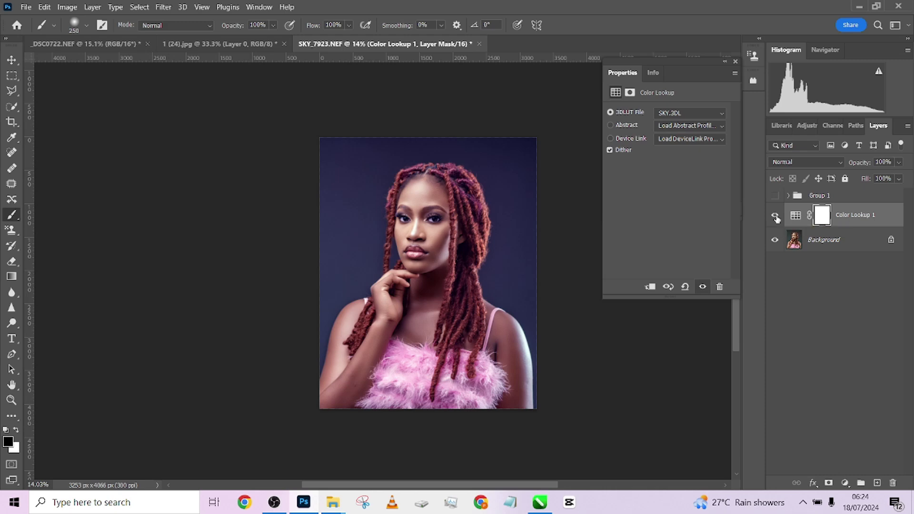
Flatten the image into the Background layer, discarding the hidden group
{"action": "right_click", "coordinate": [837, 240]}
{"action": "left_click", "coordinate": [837, 370]}
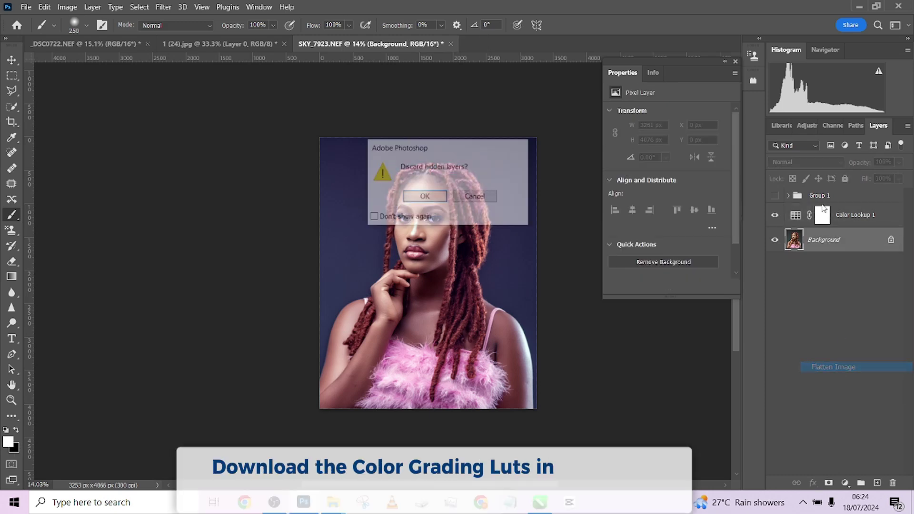
{"action": "left_click", "coordinate": [425, 197]}
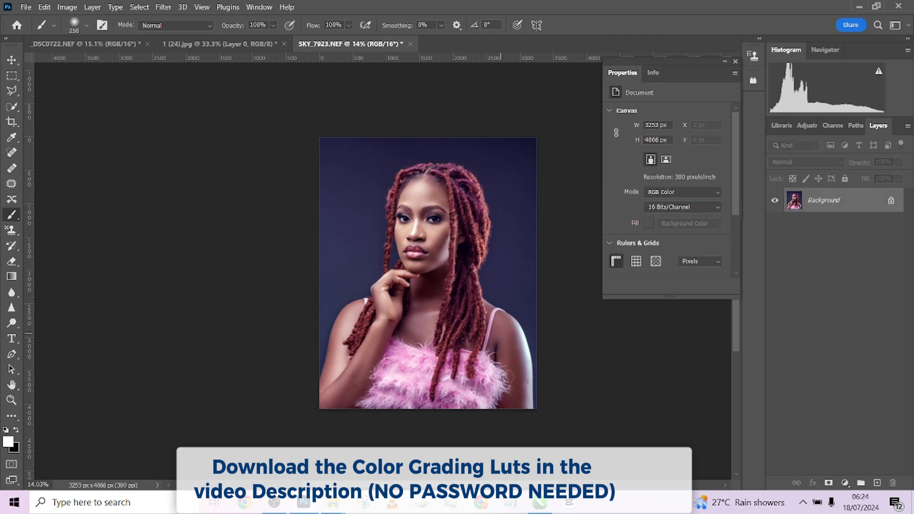
Add a Curves adjustment, brighten the tones sampled on the shaded arm to Input 77, Output 88, and invert its mask to black
{"action": "left_click", "coordinate": [845, 483]}
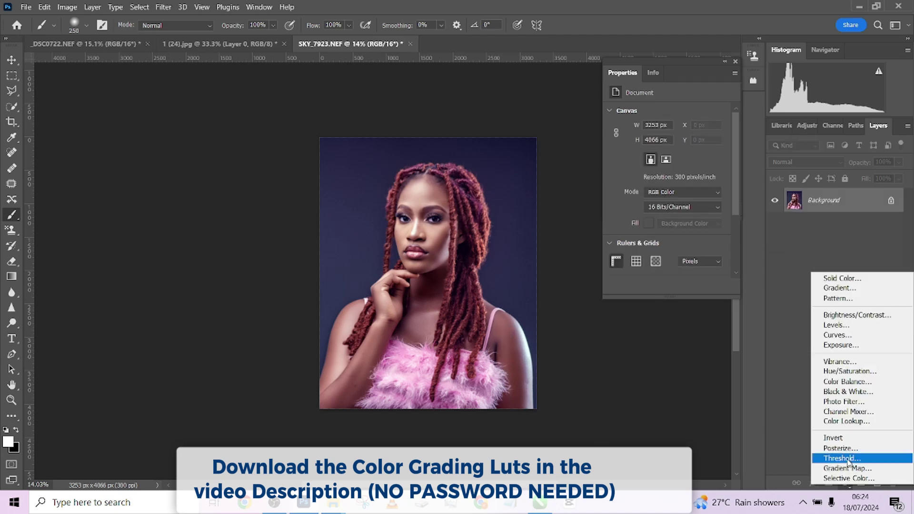
{"action": "left_click", "coordinate": [837, 335]}
{"action": "left_click", "coordinate": [616, 128]}
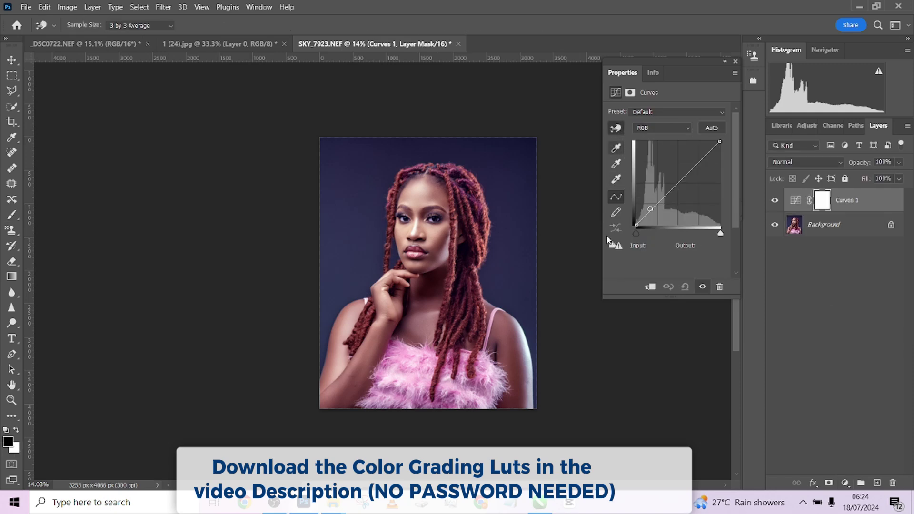
{"action": "left_click_drag", "start_coordinate": [514, 388], "coordinate": [515, 380]}
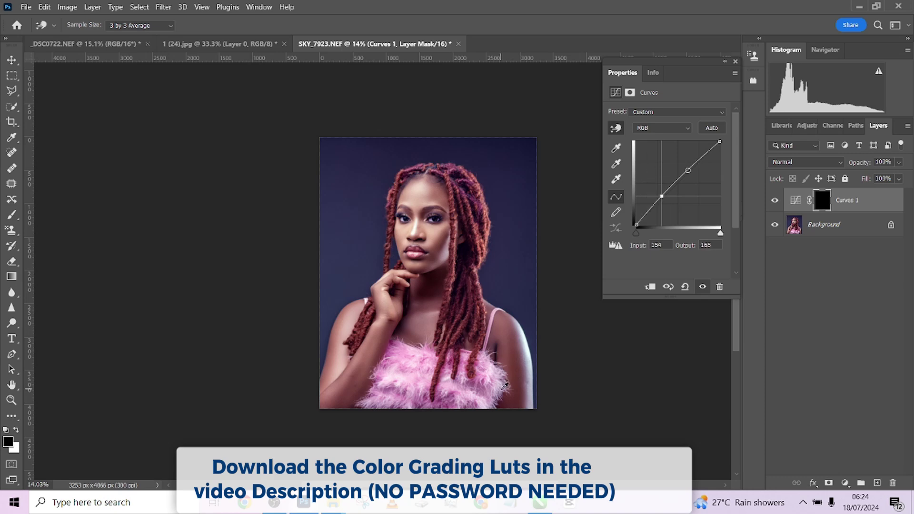
Paint white on the Curves mask over the shaded arm beside the pink top, and move the curve point to Input 70, Output 88
{"action": "key", "text": "b"}
{"action": "left_click", "coordinate": [504, 343]}
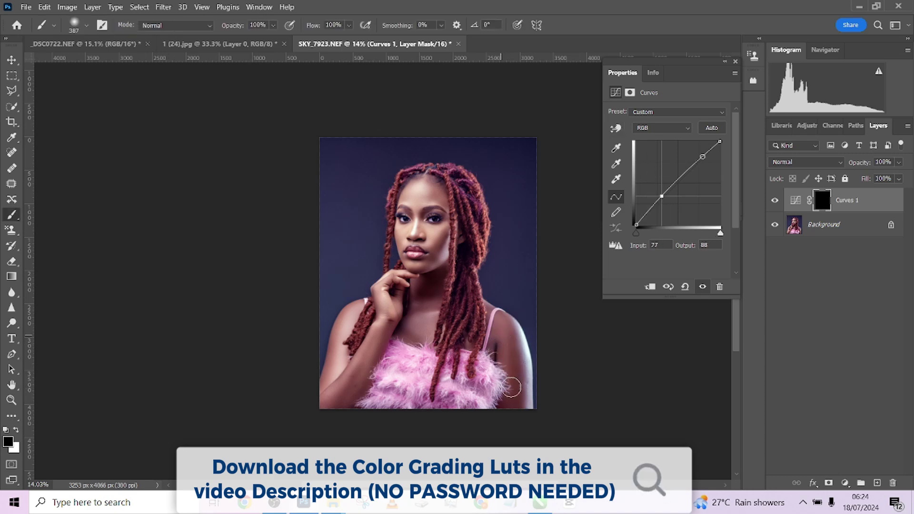
{"action": "key", "text": "x"}
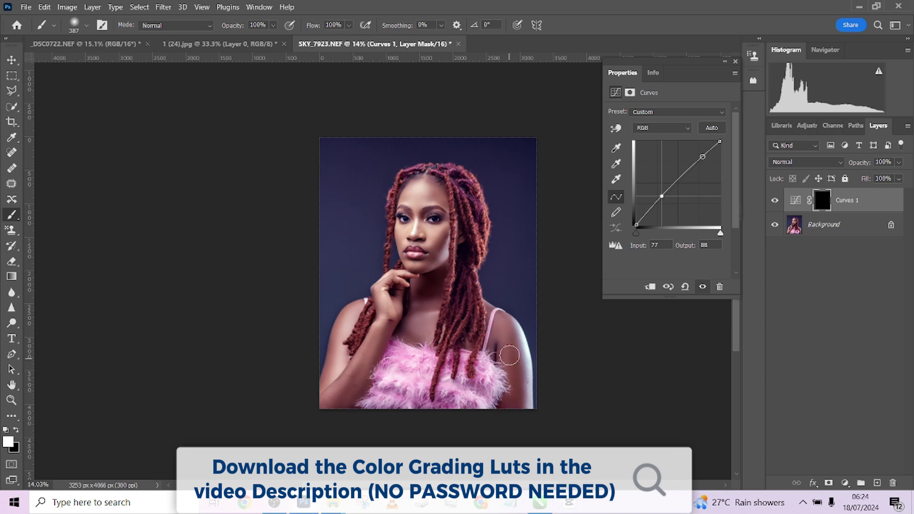
{"action": "left_click", "coordinate": [775, 202]}
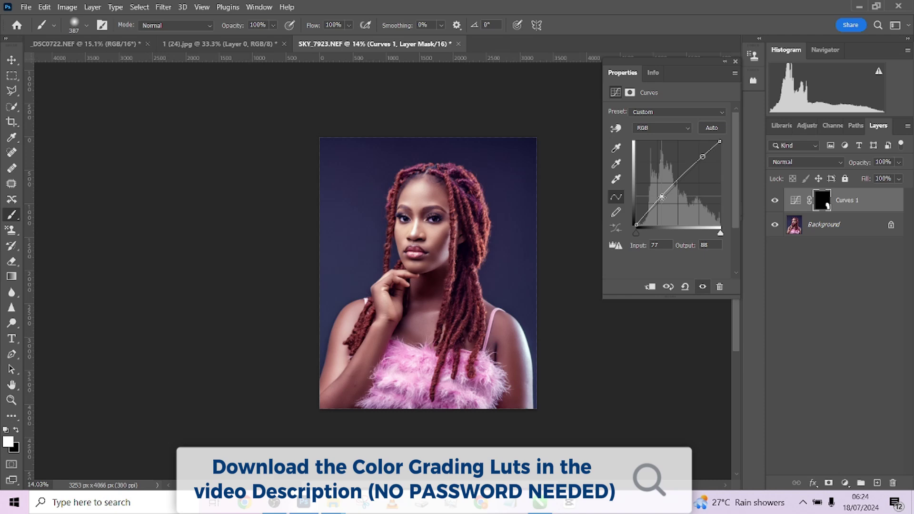
{"action": "left_click_drag", "start_coordinate": [662, 198], "coordinate": [659, 196]}
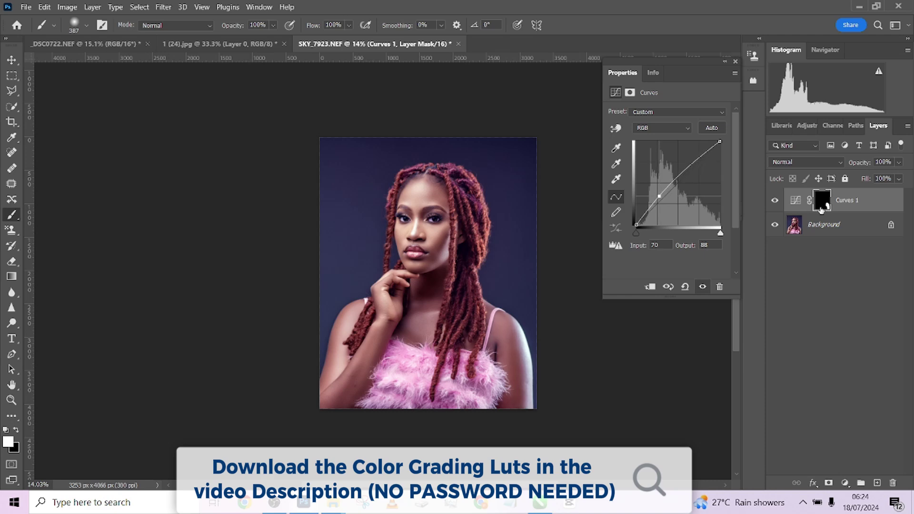
Merge the Curves 1 adjustment and the Background into one flattened layer
{"action": "right_click", "coordinate": [842, 229]}
{"action": "left_click", "coordinate": [838, 289]}
{"action": "right_click", "coordinate": [833, 232]}
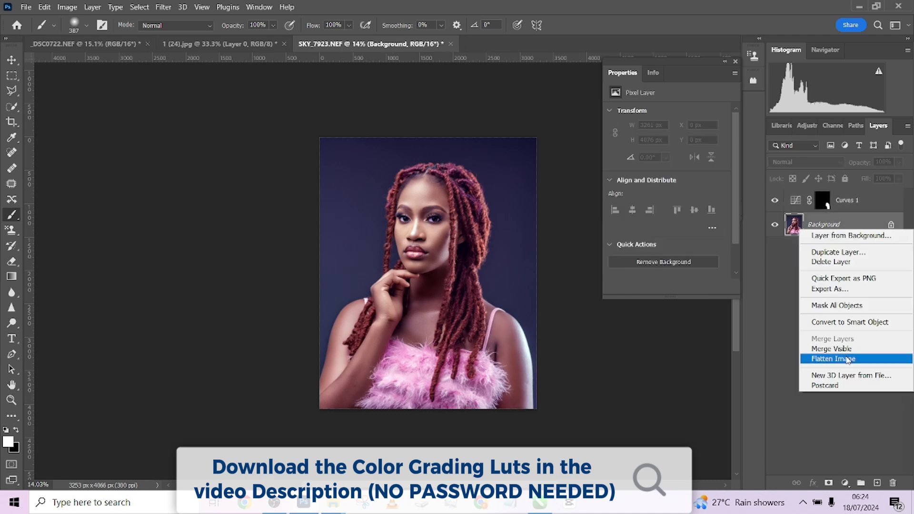
{"action": "key", "text": "Escape"}
{"action": "scroll", "coordinate": [433, 224], "scroll_direction": "up", "scroll_amount": 3}
{"action": "key", "text": "ctrl+shift+e"}
{"action": "scroll", "coordinate": [435, 222], "scroll_direction": "up", "scroll_amount": 3}
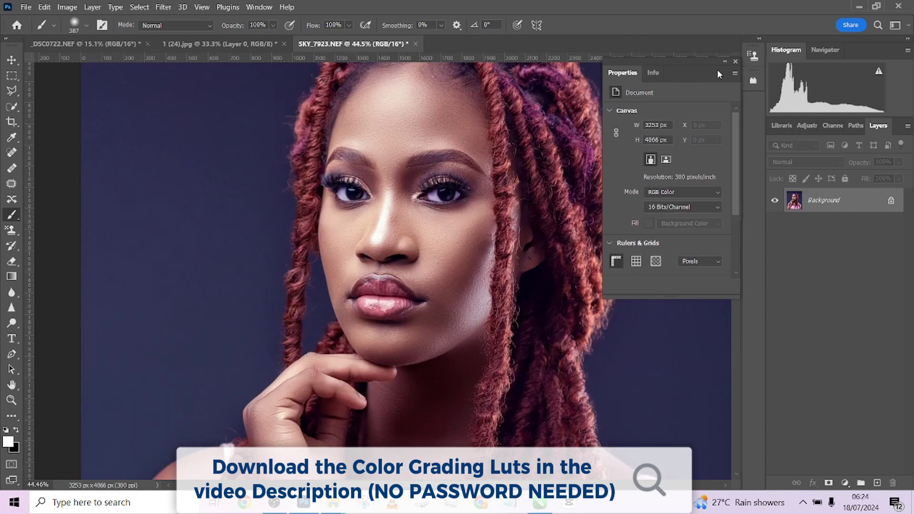
Run the Sharpen action from the Done4U Retouch action set on the flattened portrait
{"action": "left_click", "coordinate": [736, 64]}
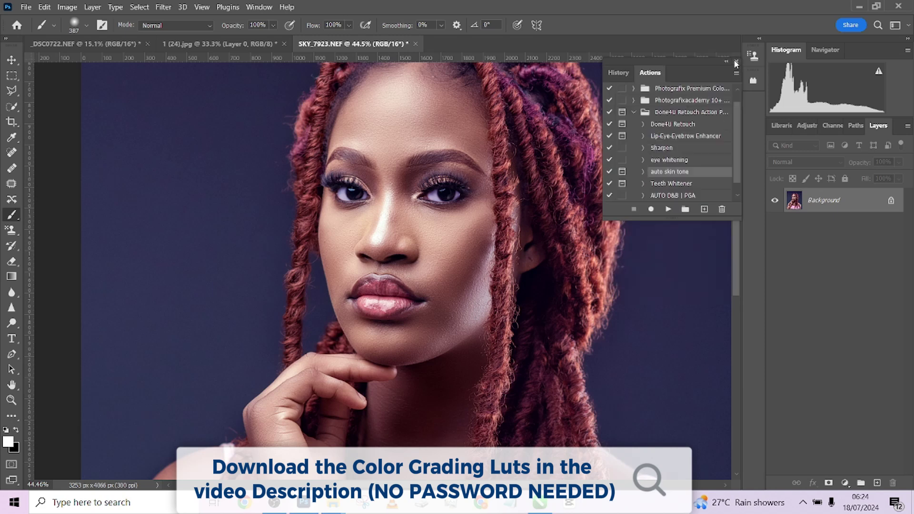
{"action": "left_click", "coordinate": [667, 150]}
{"action": "left_click", "coordinate": [668, 208]}
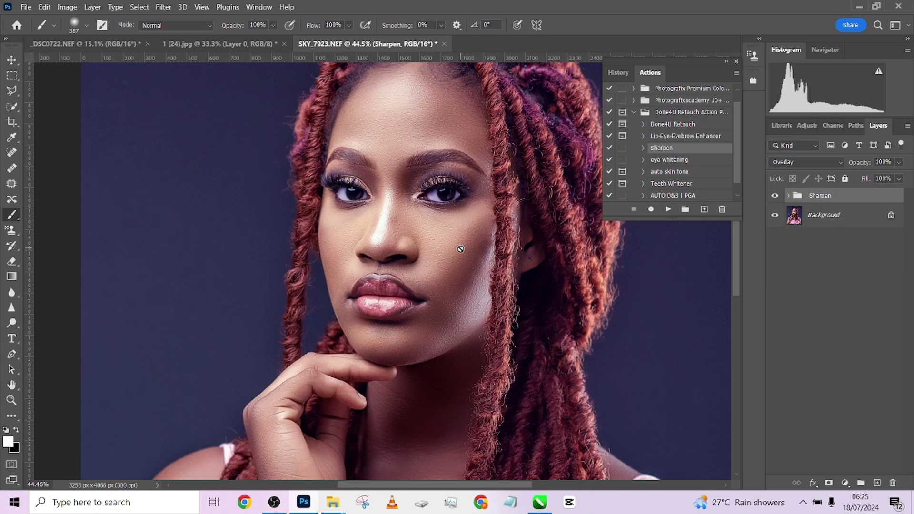
Compare the face with the Sharpen group hidden and shown, and lower the group's opacity to 79%
{"action": "scroll", "coordinate": [452, 253], "scroll_direction": "up", "scroll_amount": 2}
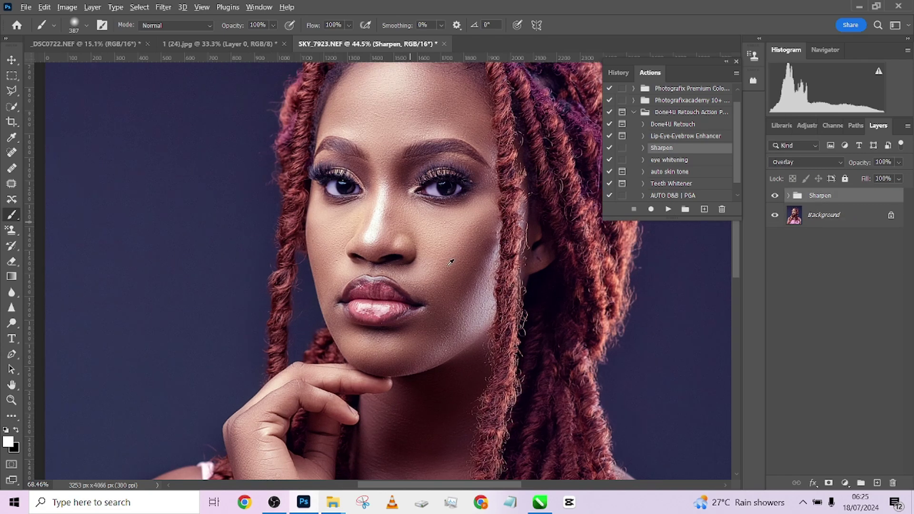
{"action": "scroll", "coordinate": [450, 261], "scroll_direction": "up", "scroll_amount": 1}
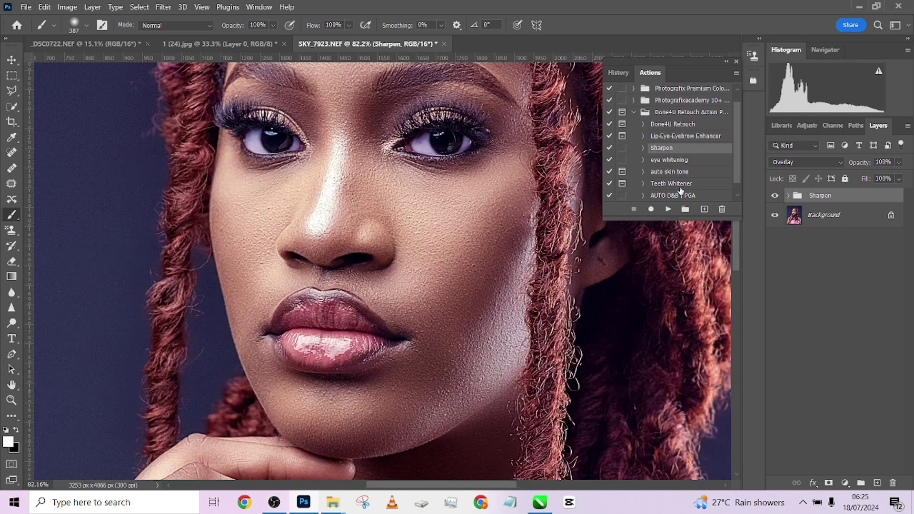
{"action": "left_click", "coordinate": [775, 196]}
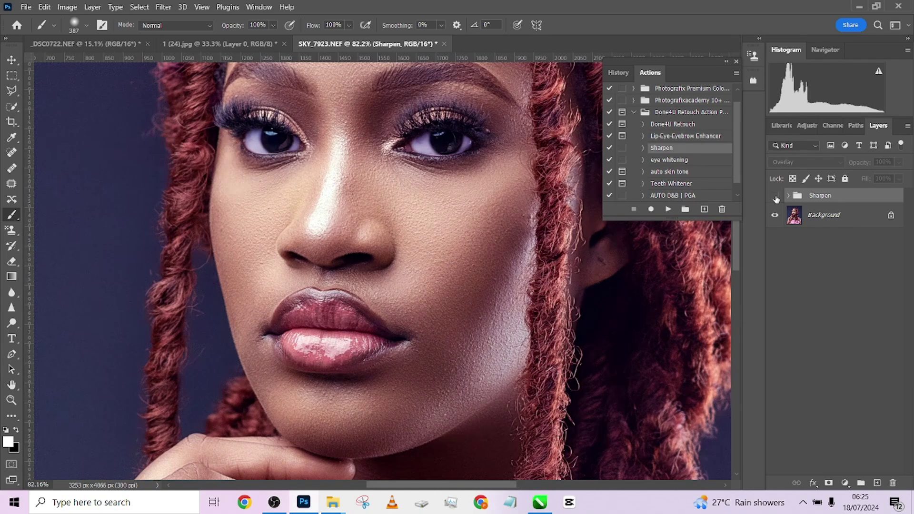
{"action": "left_click", "coordinate": [775, 196]}
{"action": "scroll", "coordinate": [469, 203], "scroll_direction": "down", "scroll_amount": 1}
{"action": "scroll", "coordinate": [469, 203], "scroll_direction": "down", "scroll_amount": 2}
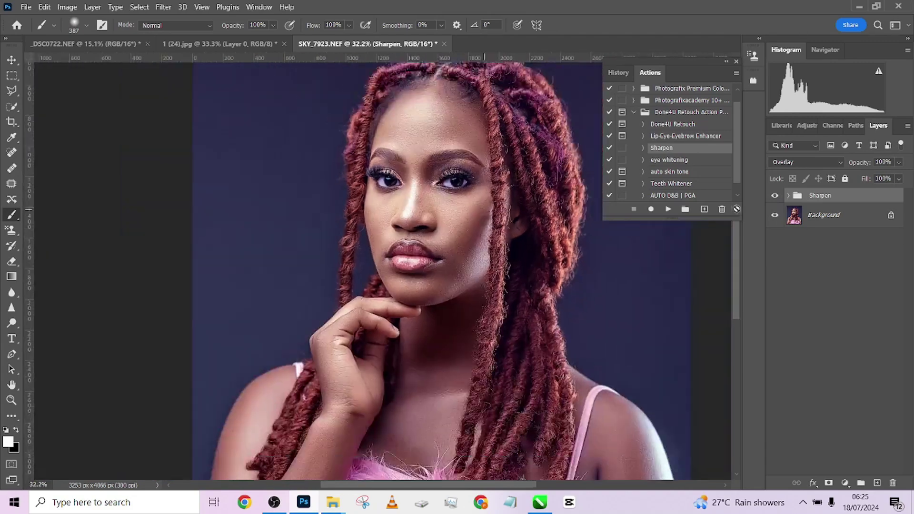
{"action": "left_click", "coordinate": [899, 162]}
{"action": "left_click_drag", "start_coordinate": [905, 176], "coordinate": [895, 179]}
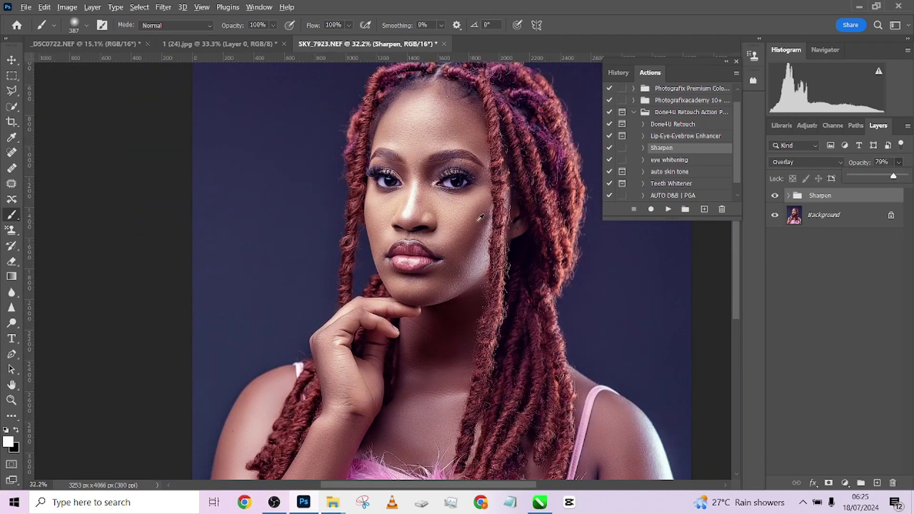
Flatten the image, combining the Sharpen group with the Background layer
{"action": "scroll", "coordinate": [479, 217], "scroll_direction": "down", "scroll_amount": 2}
{"action": "right_click", "coordinate": [842, 215]}
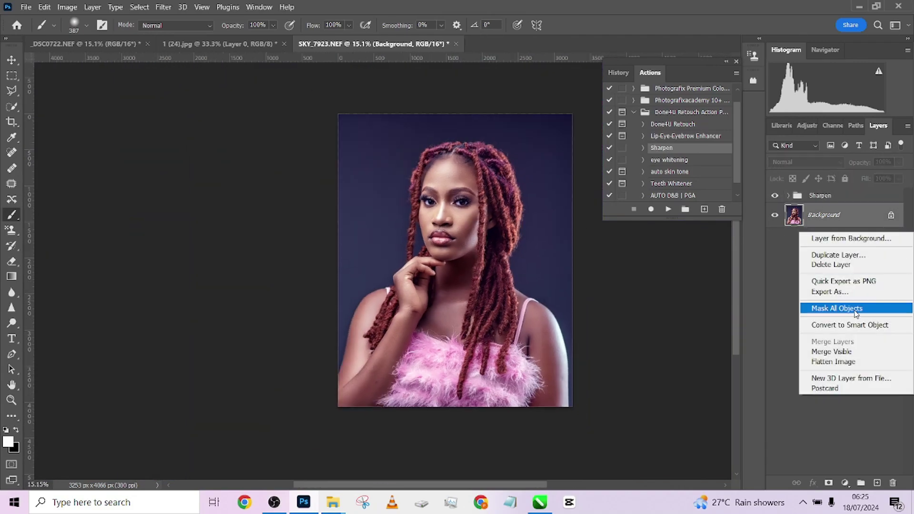
{"action": "left_click", "coordinate": [833, 362]}
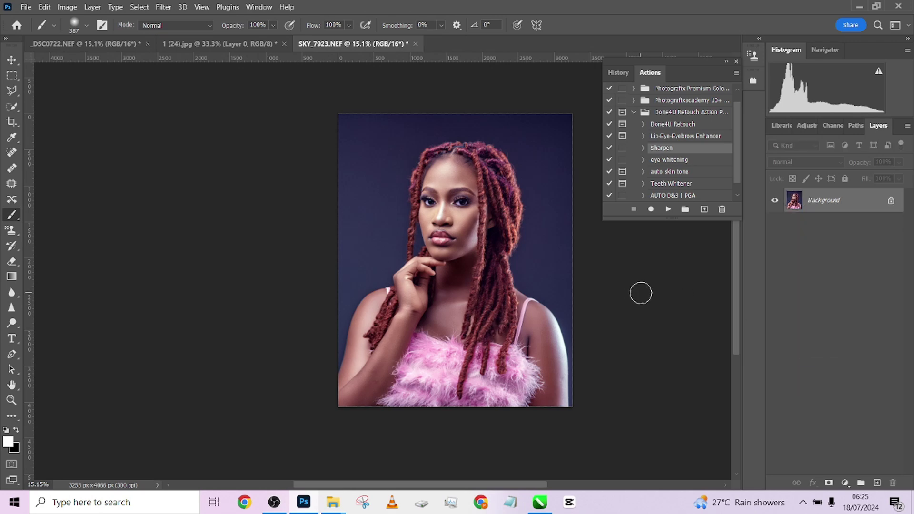